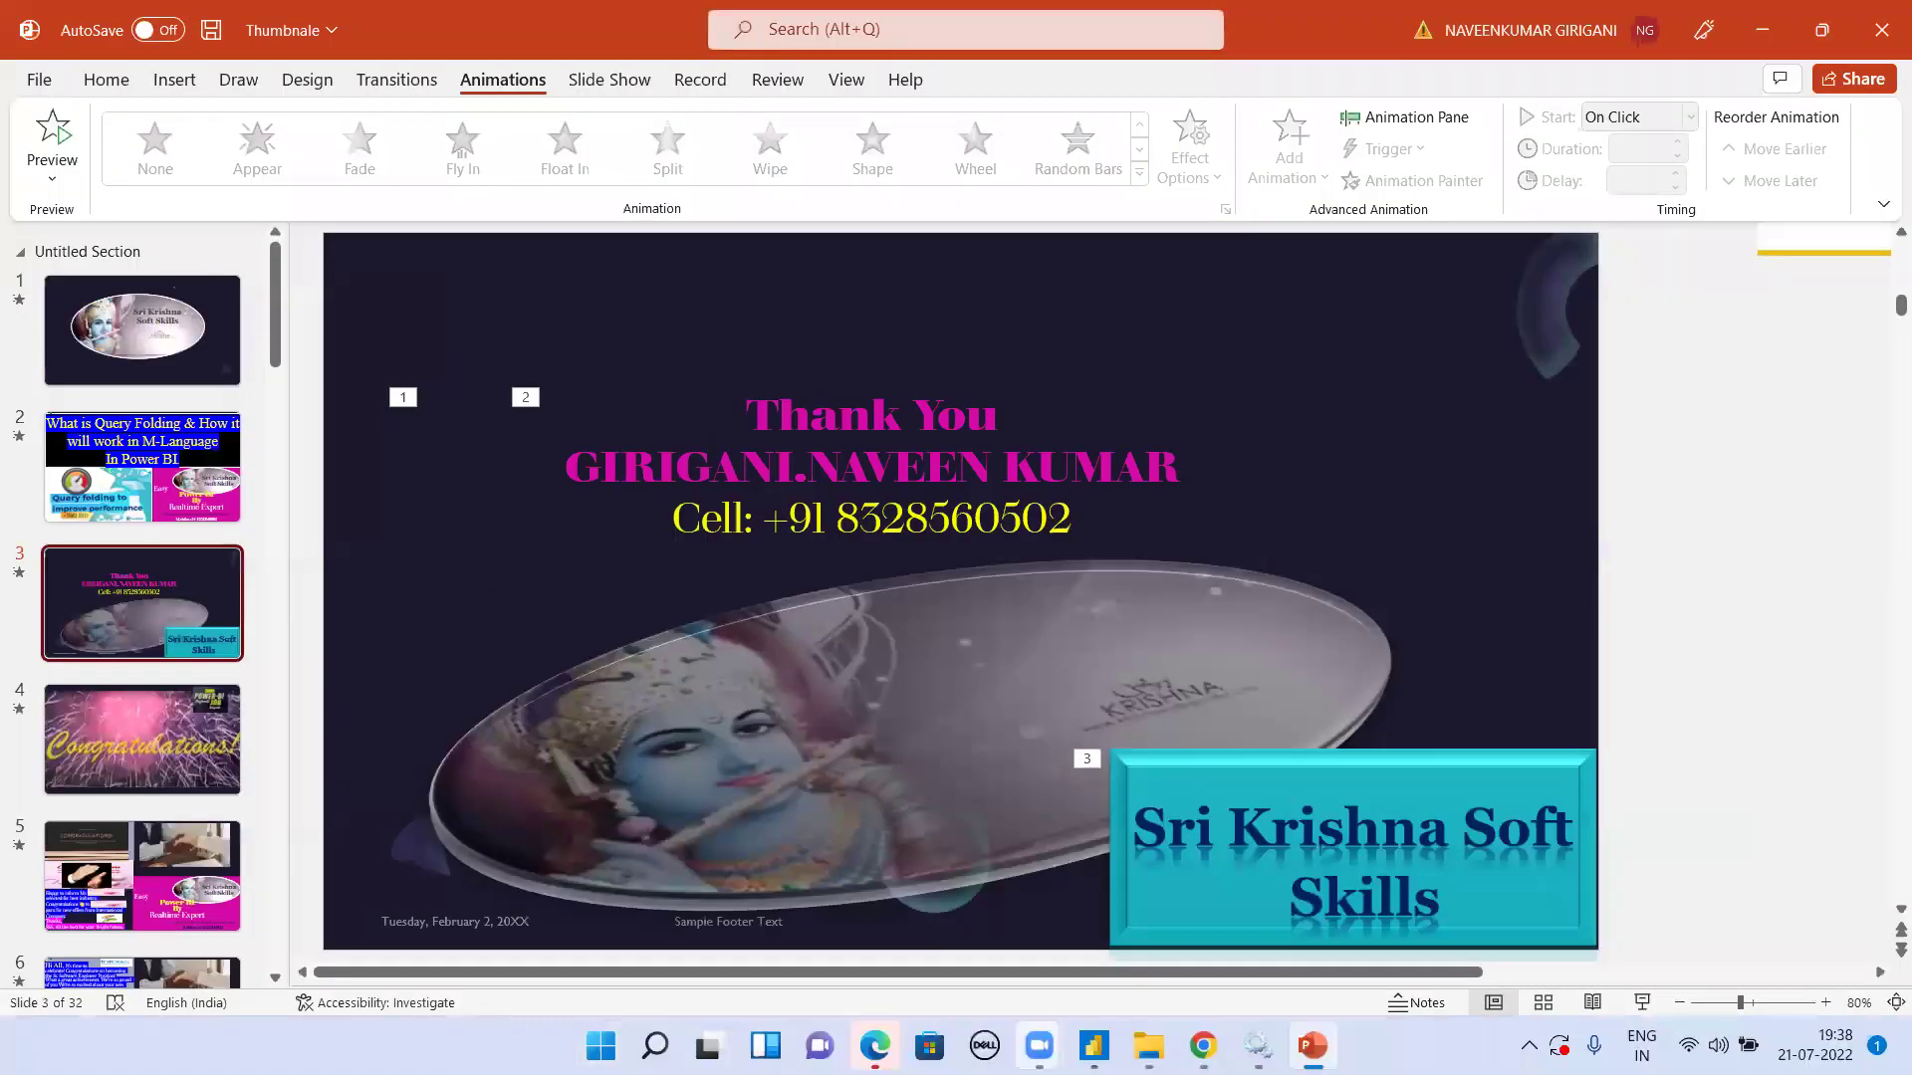
- Switch to Power BI Desktop and connect to the SQL Server database using "." as the server
click(1094, 1045)
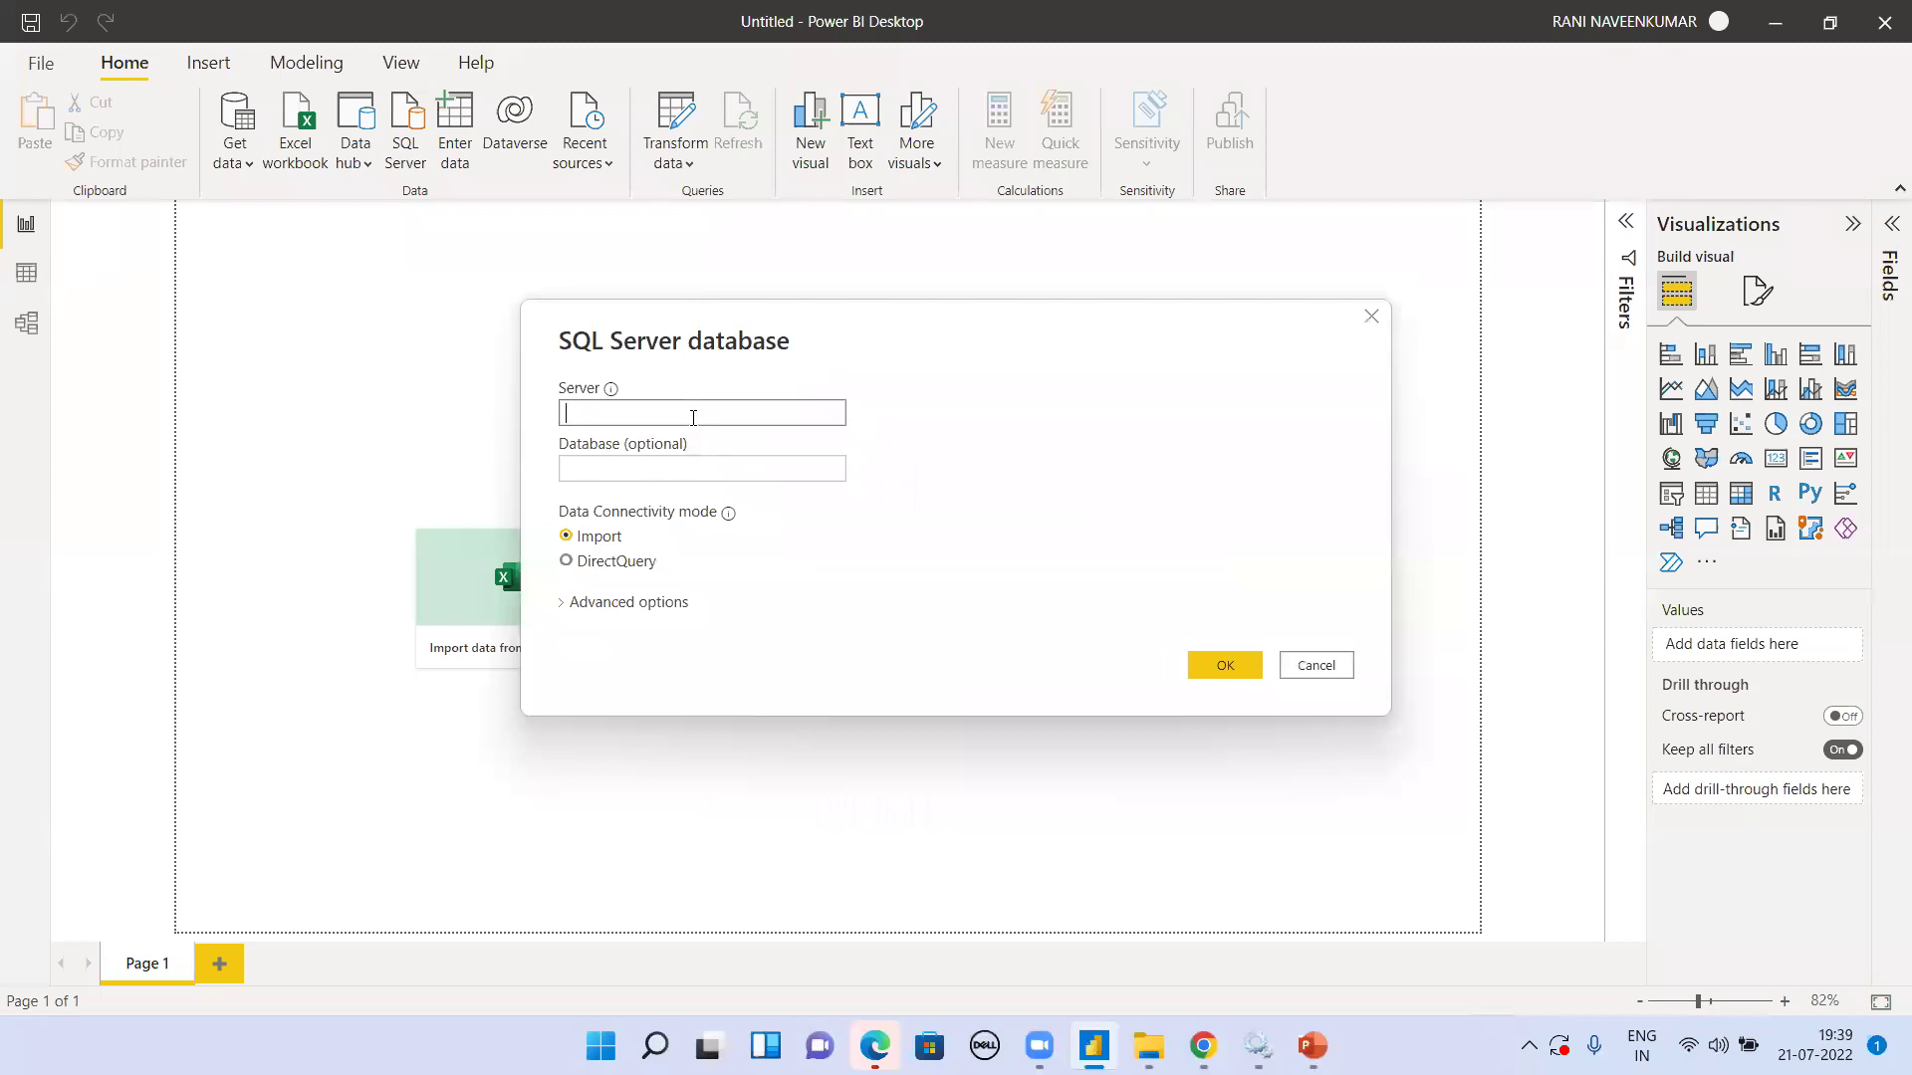
text(.)
click(1221, 665)
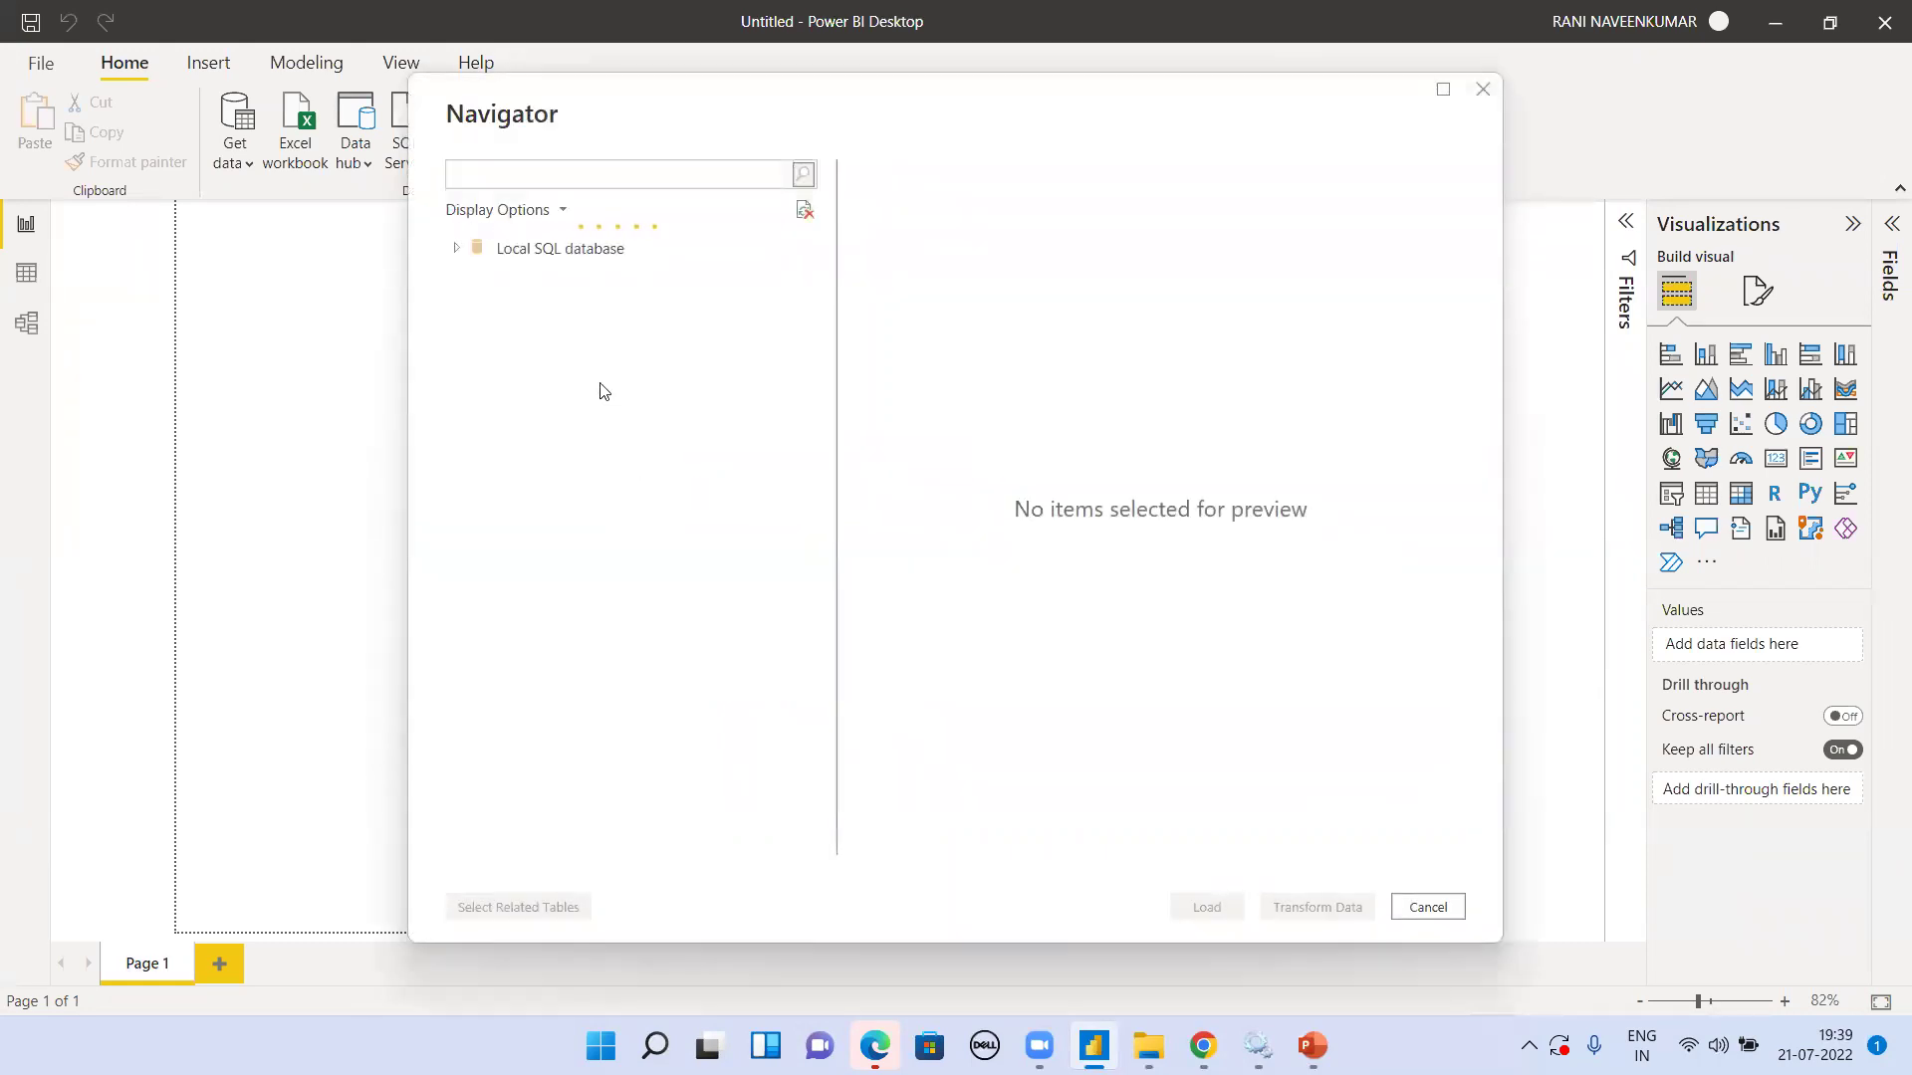
- Expand the AdventureWorksDW2012 database to list its tables
click(467, 312)
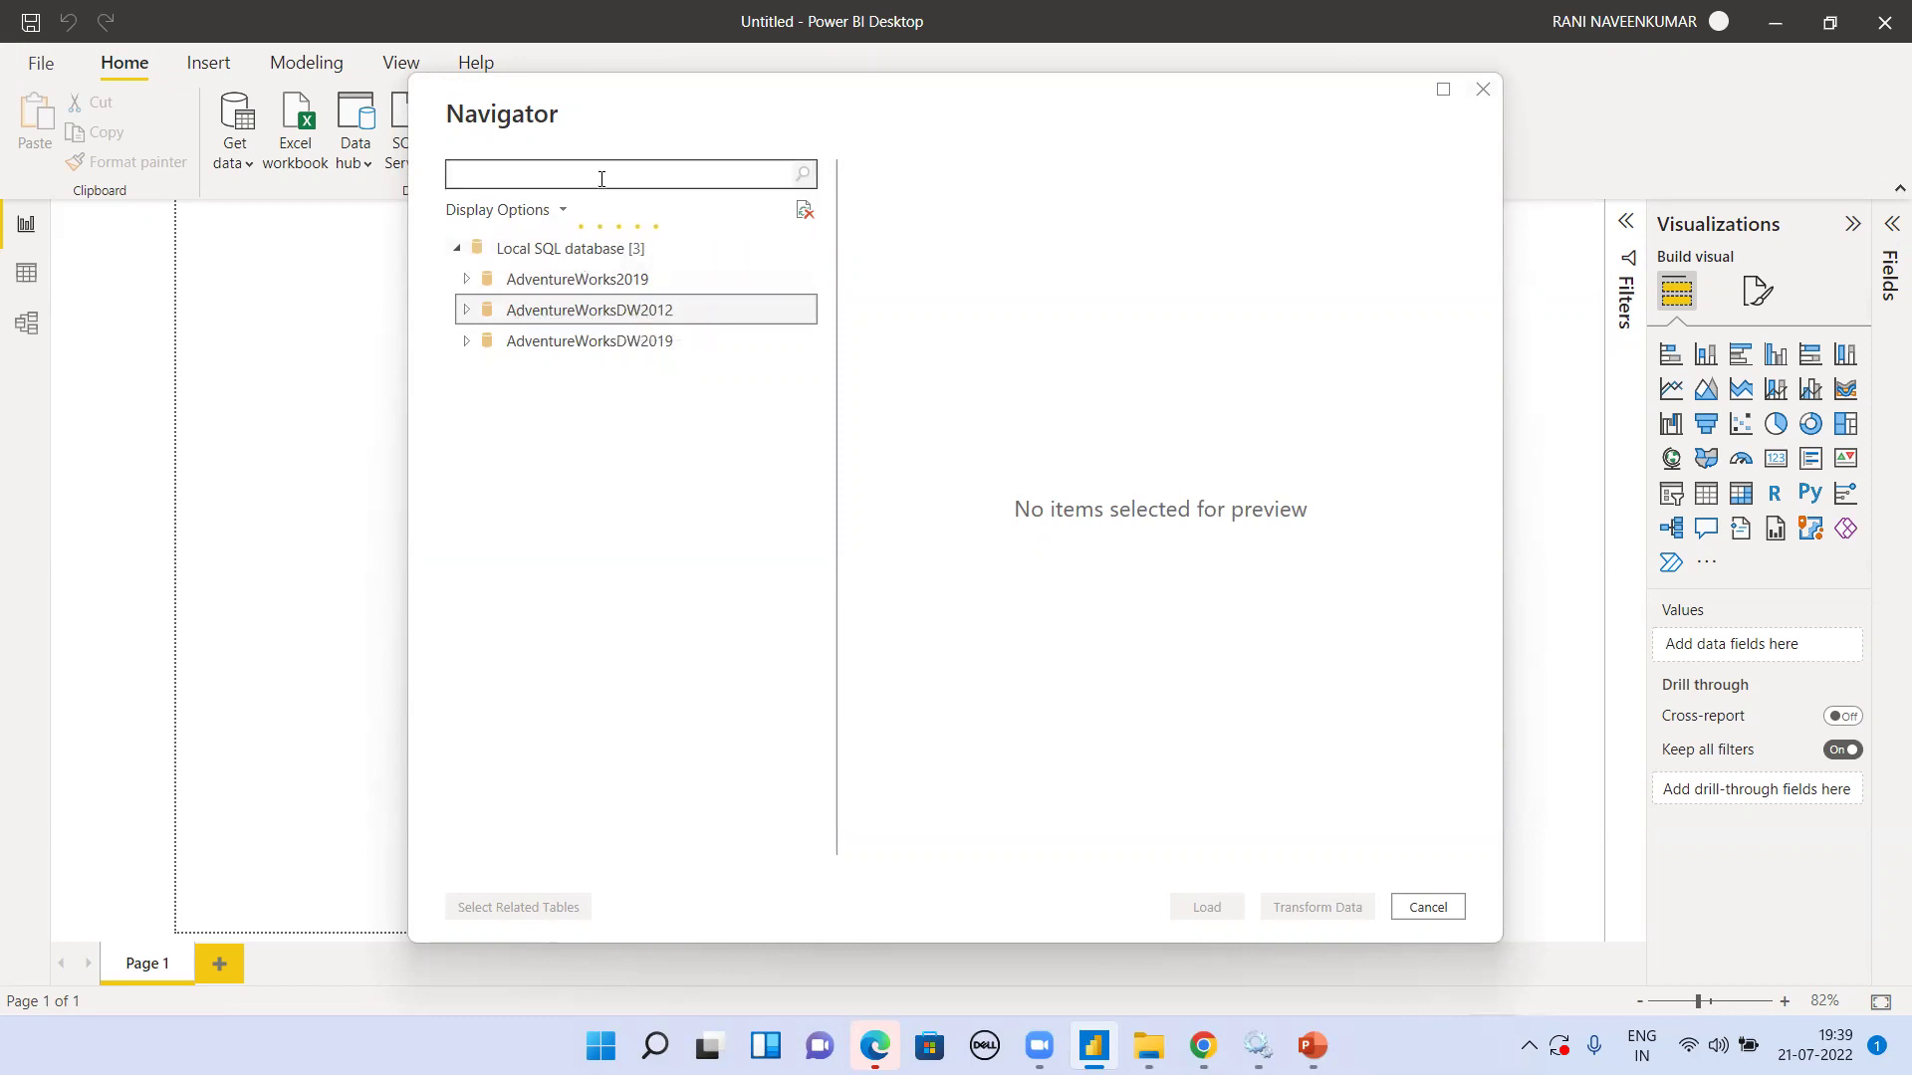
click(469, 315)
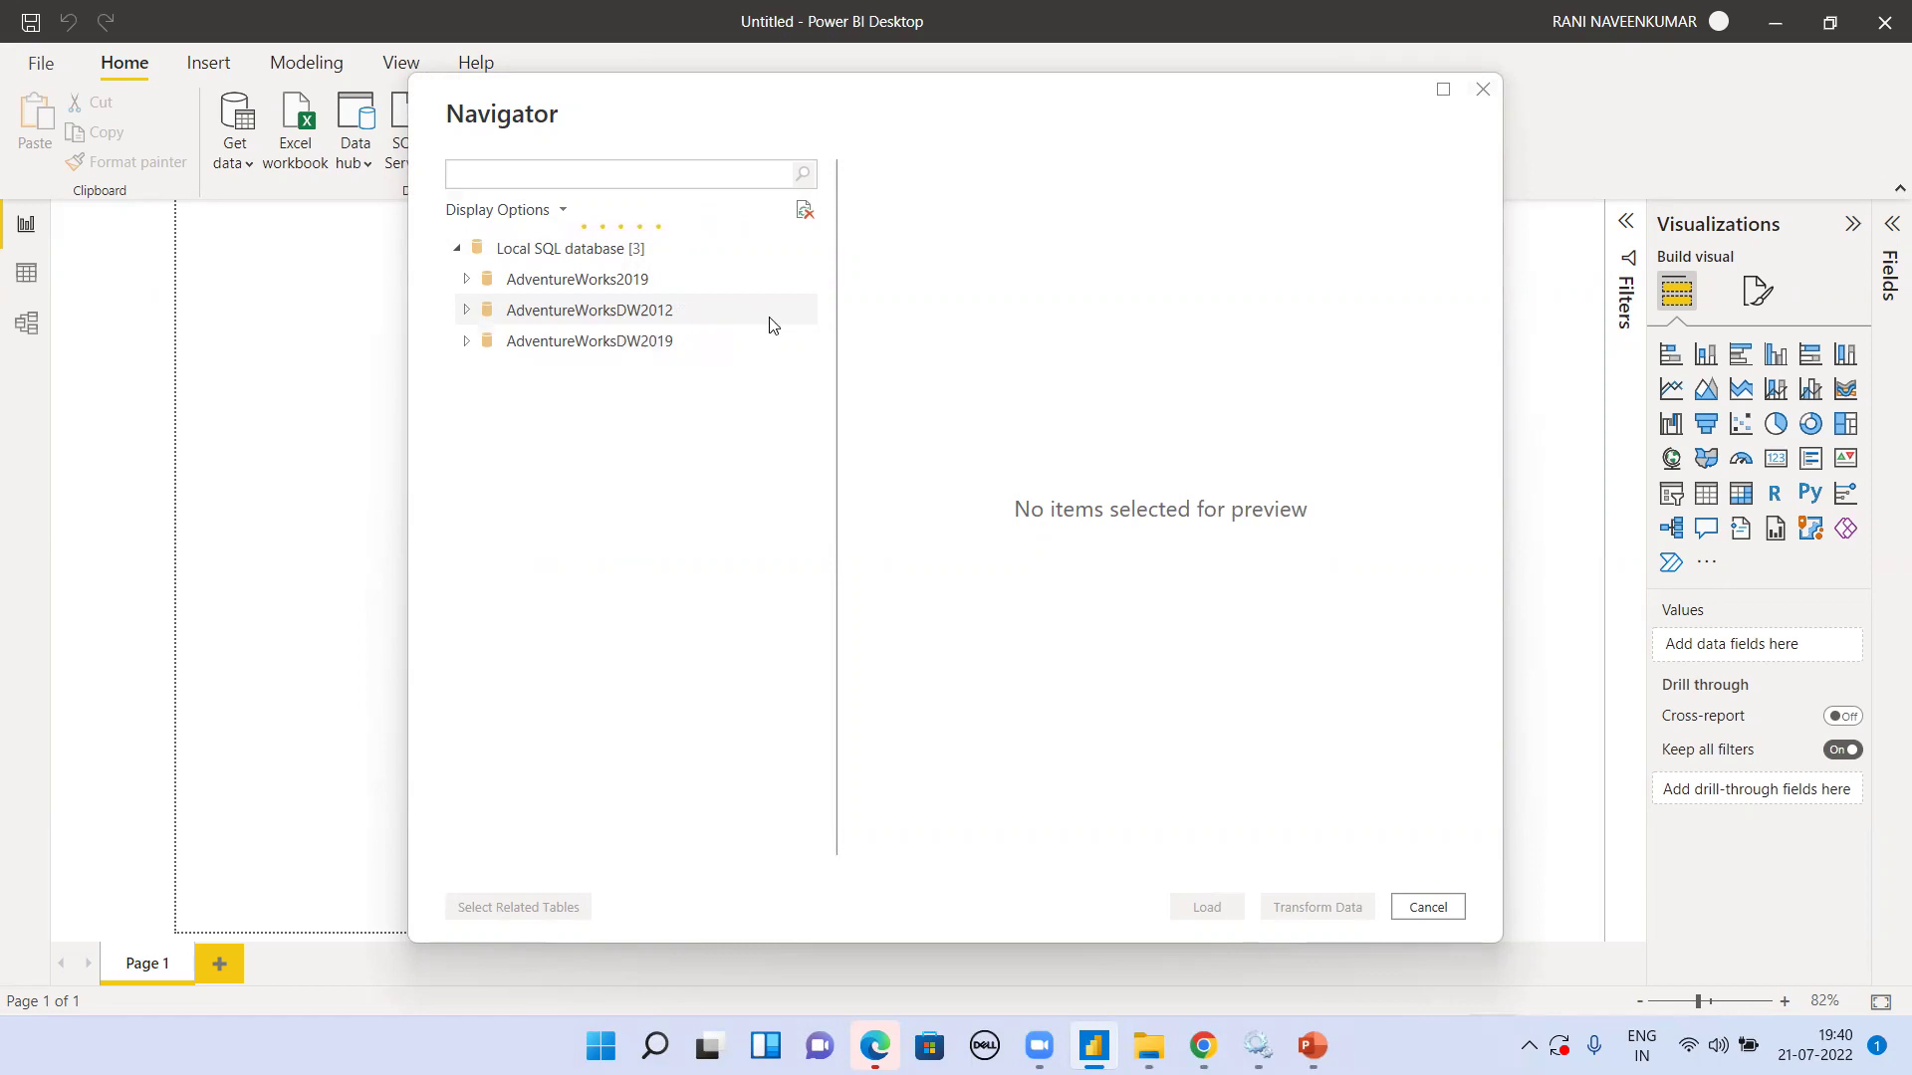
click(467, 317)
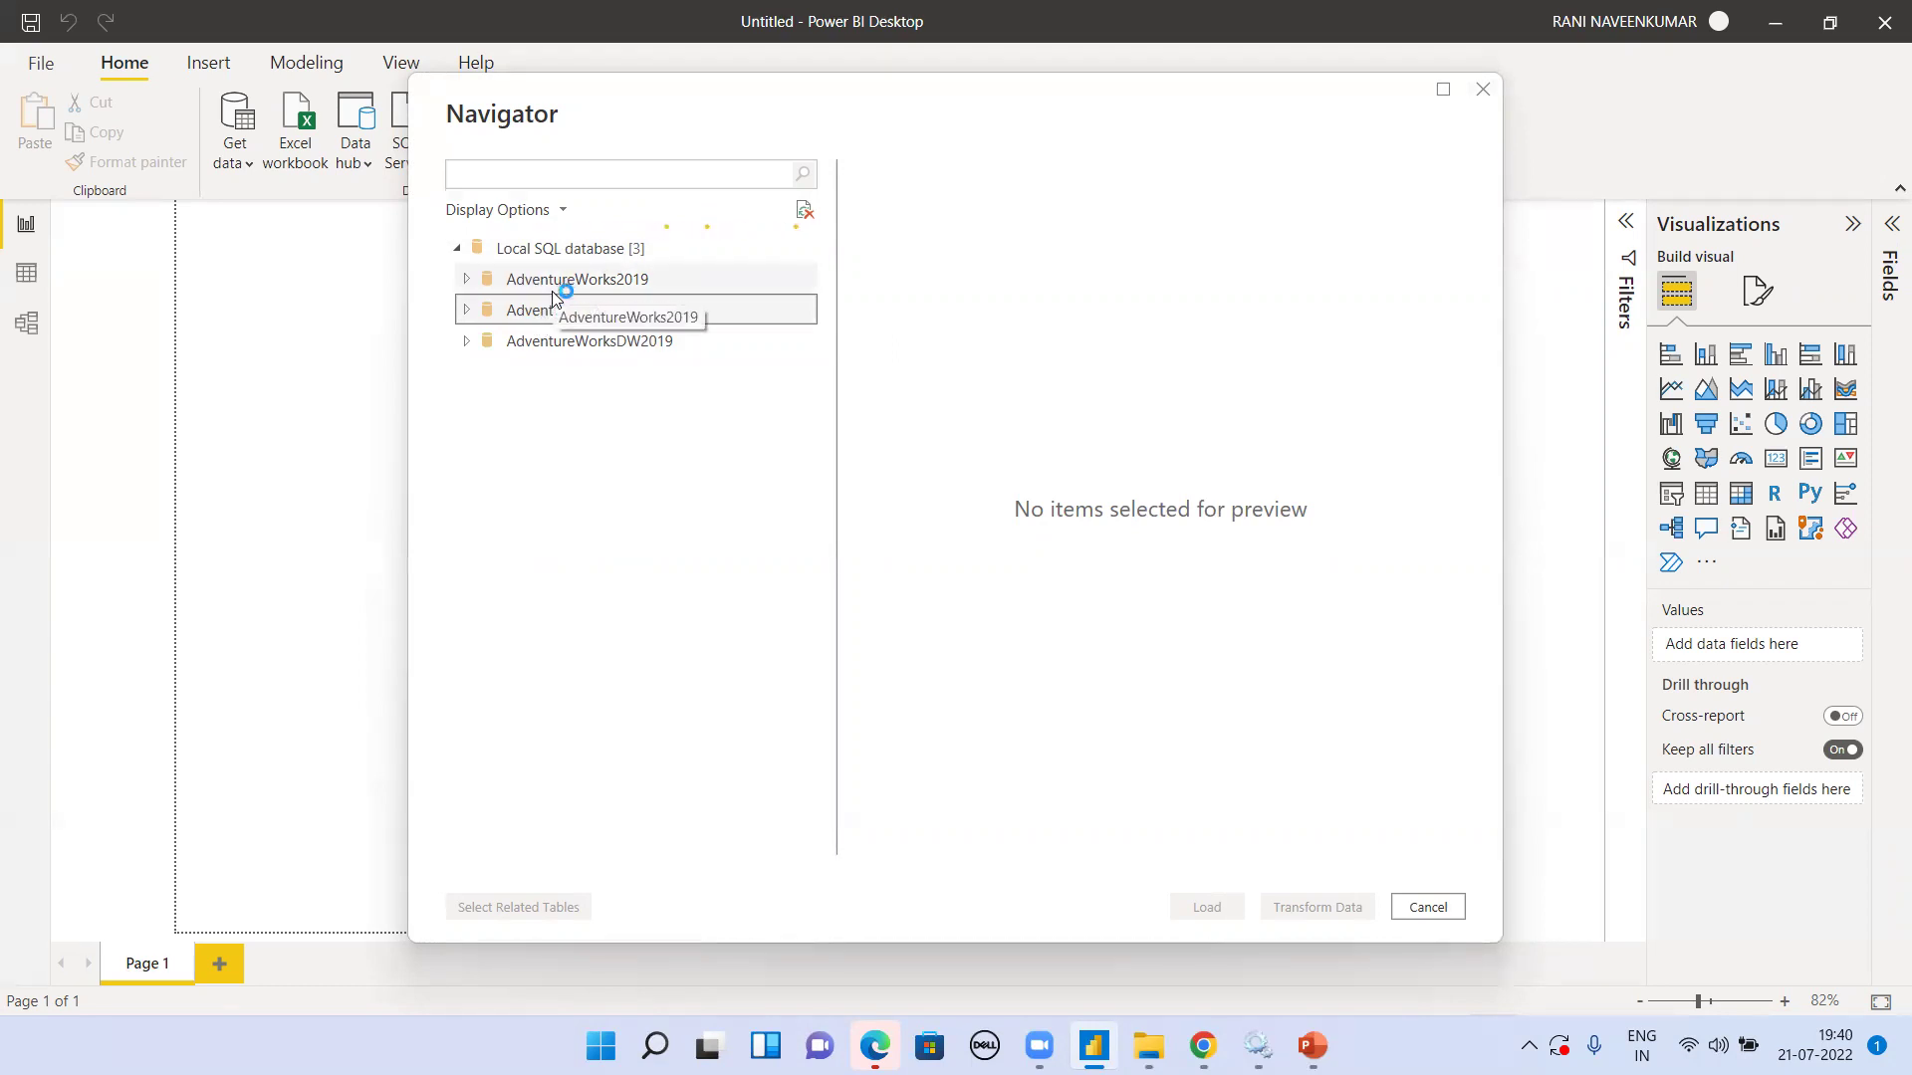
- Search the database for "dimdat" and open the DimDate table for transformation in the Power Query Editor
click(597, 176)
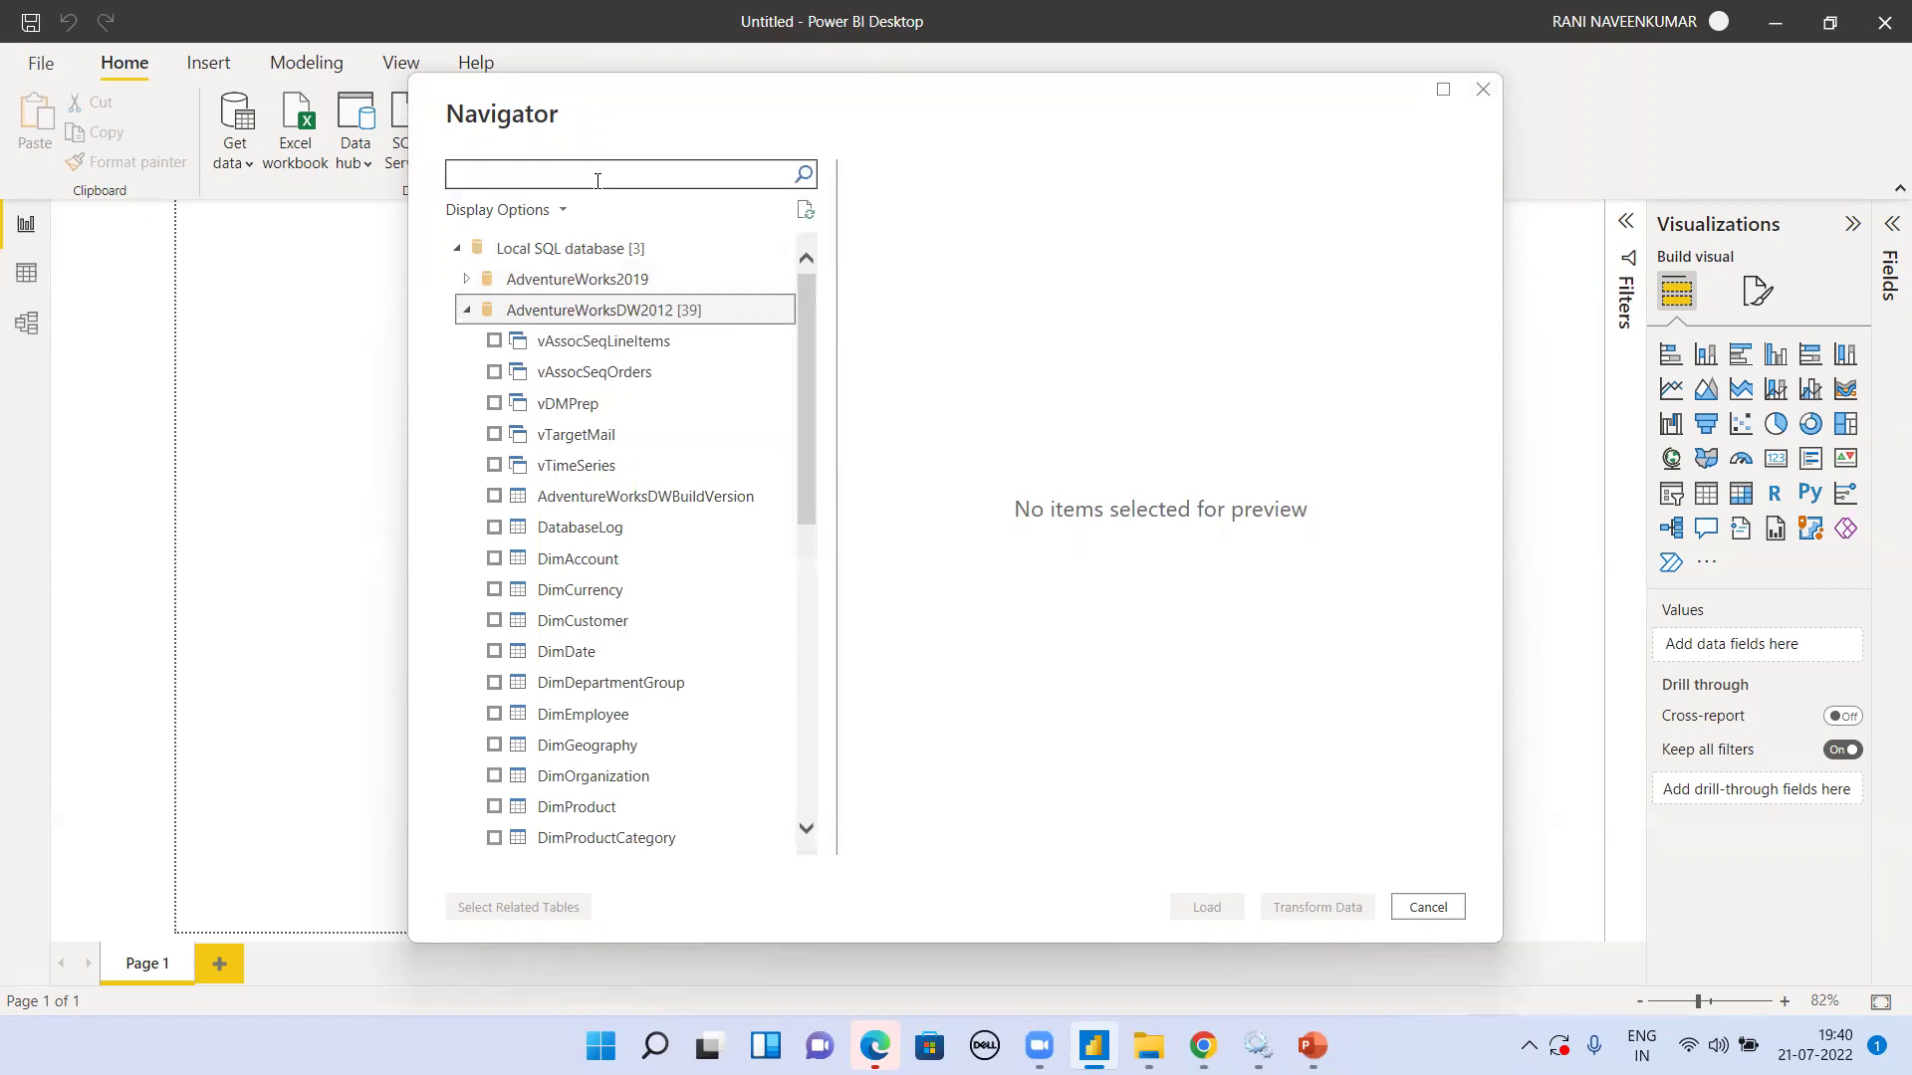
text(dimdat)
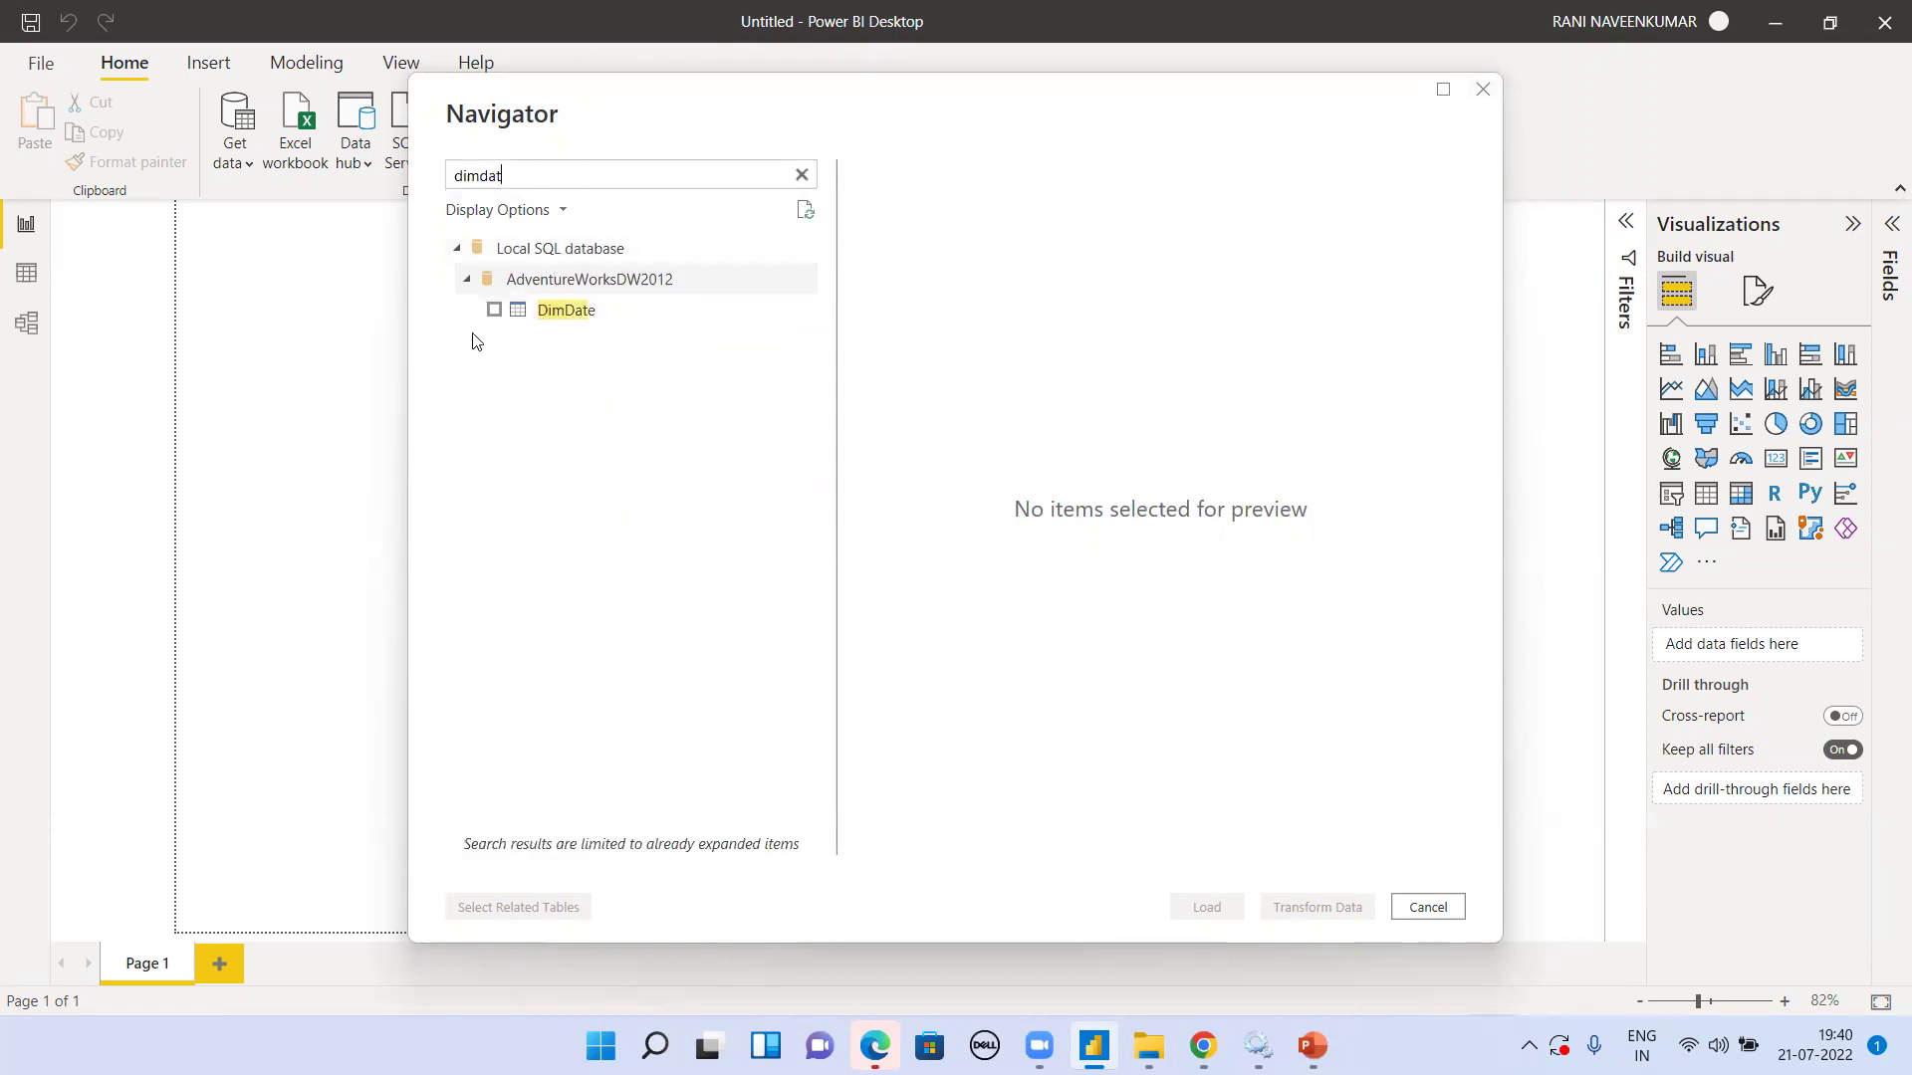
click(495, 311)
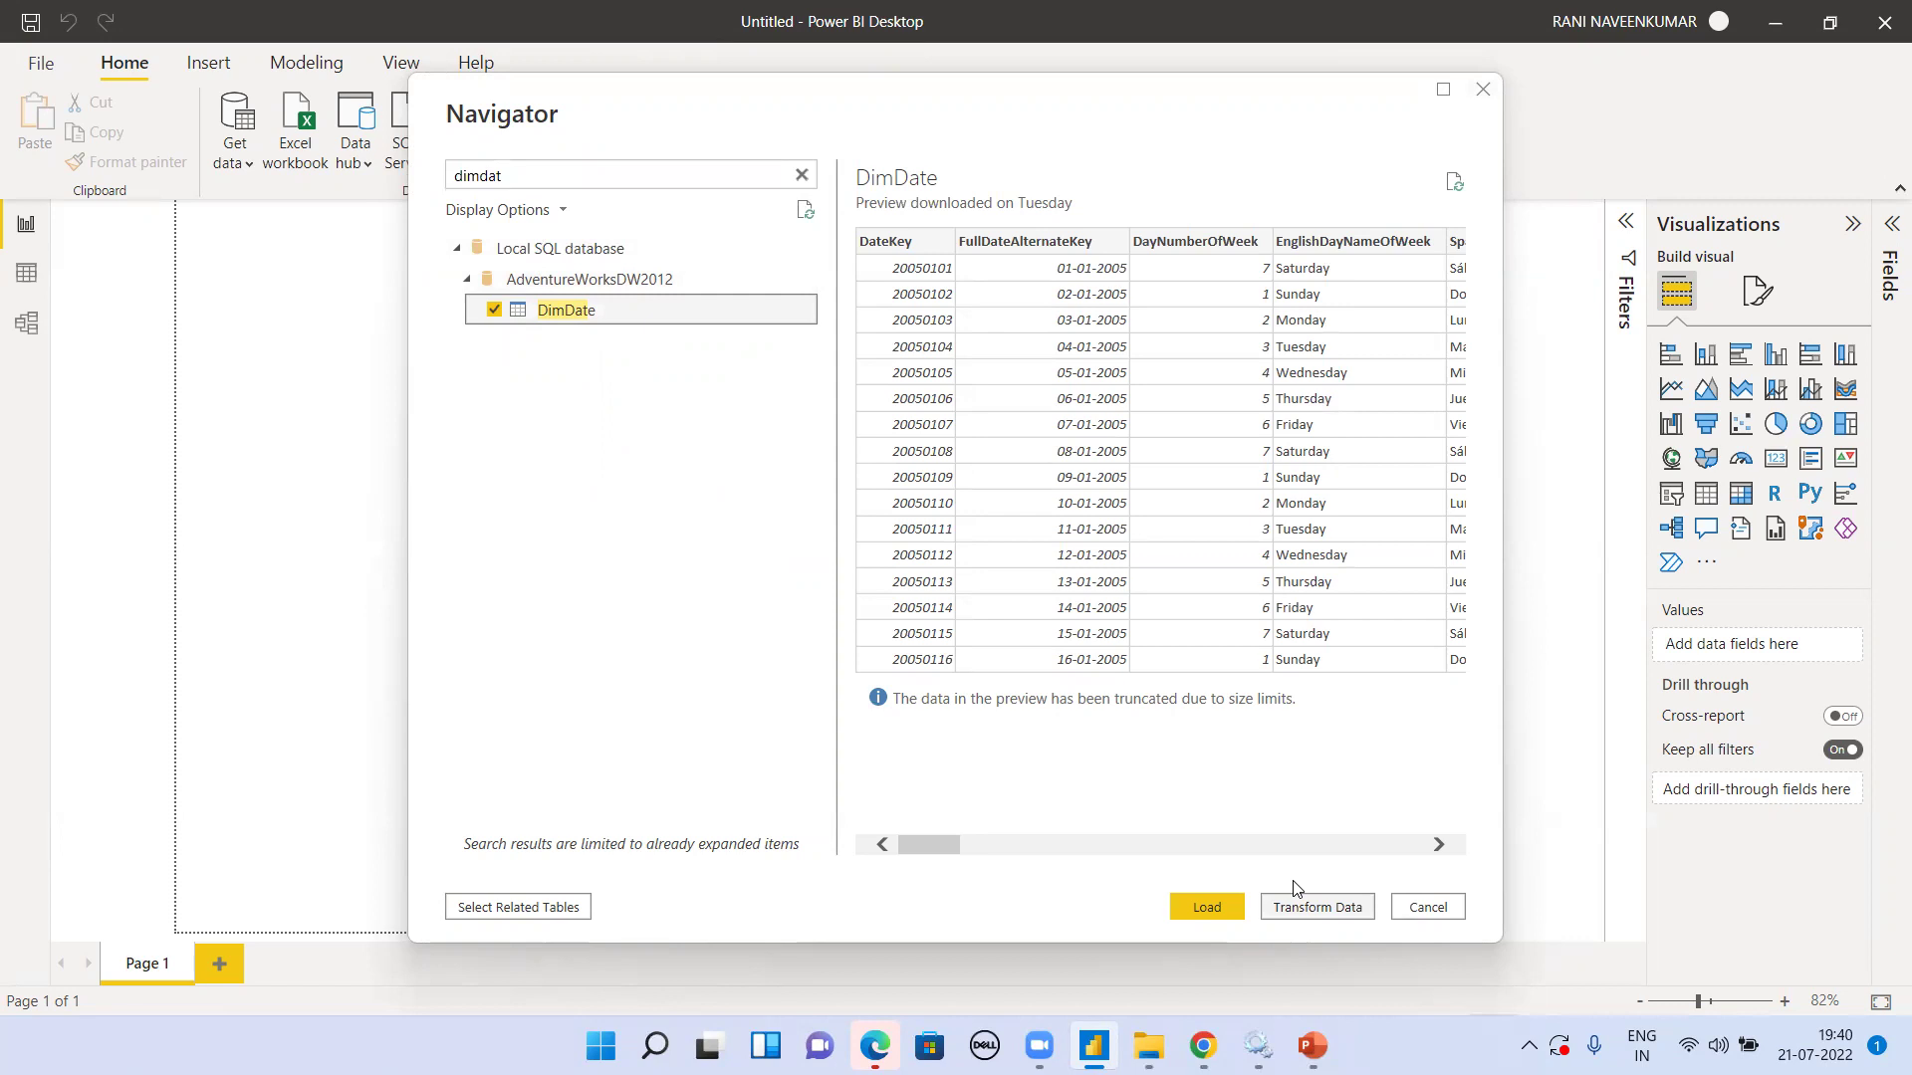
key(alt+Tab)
key(alt+Tab)
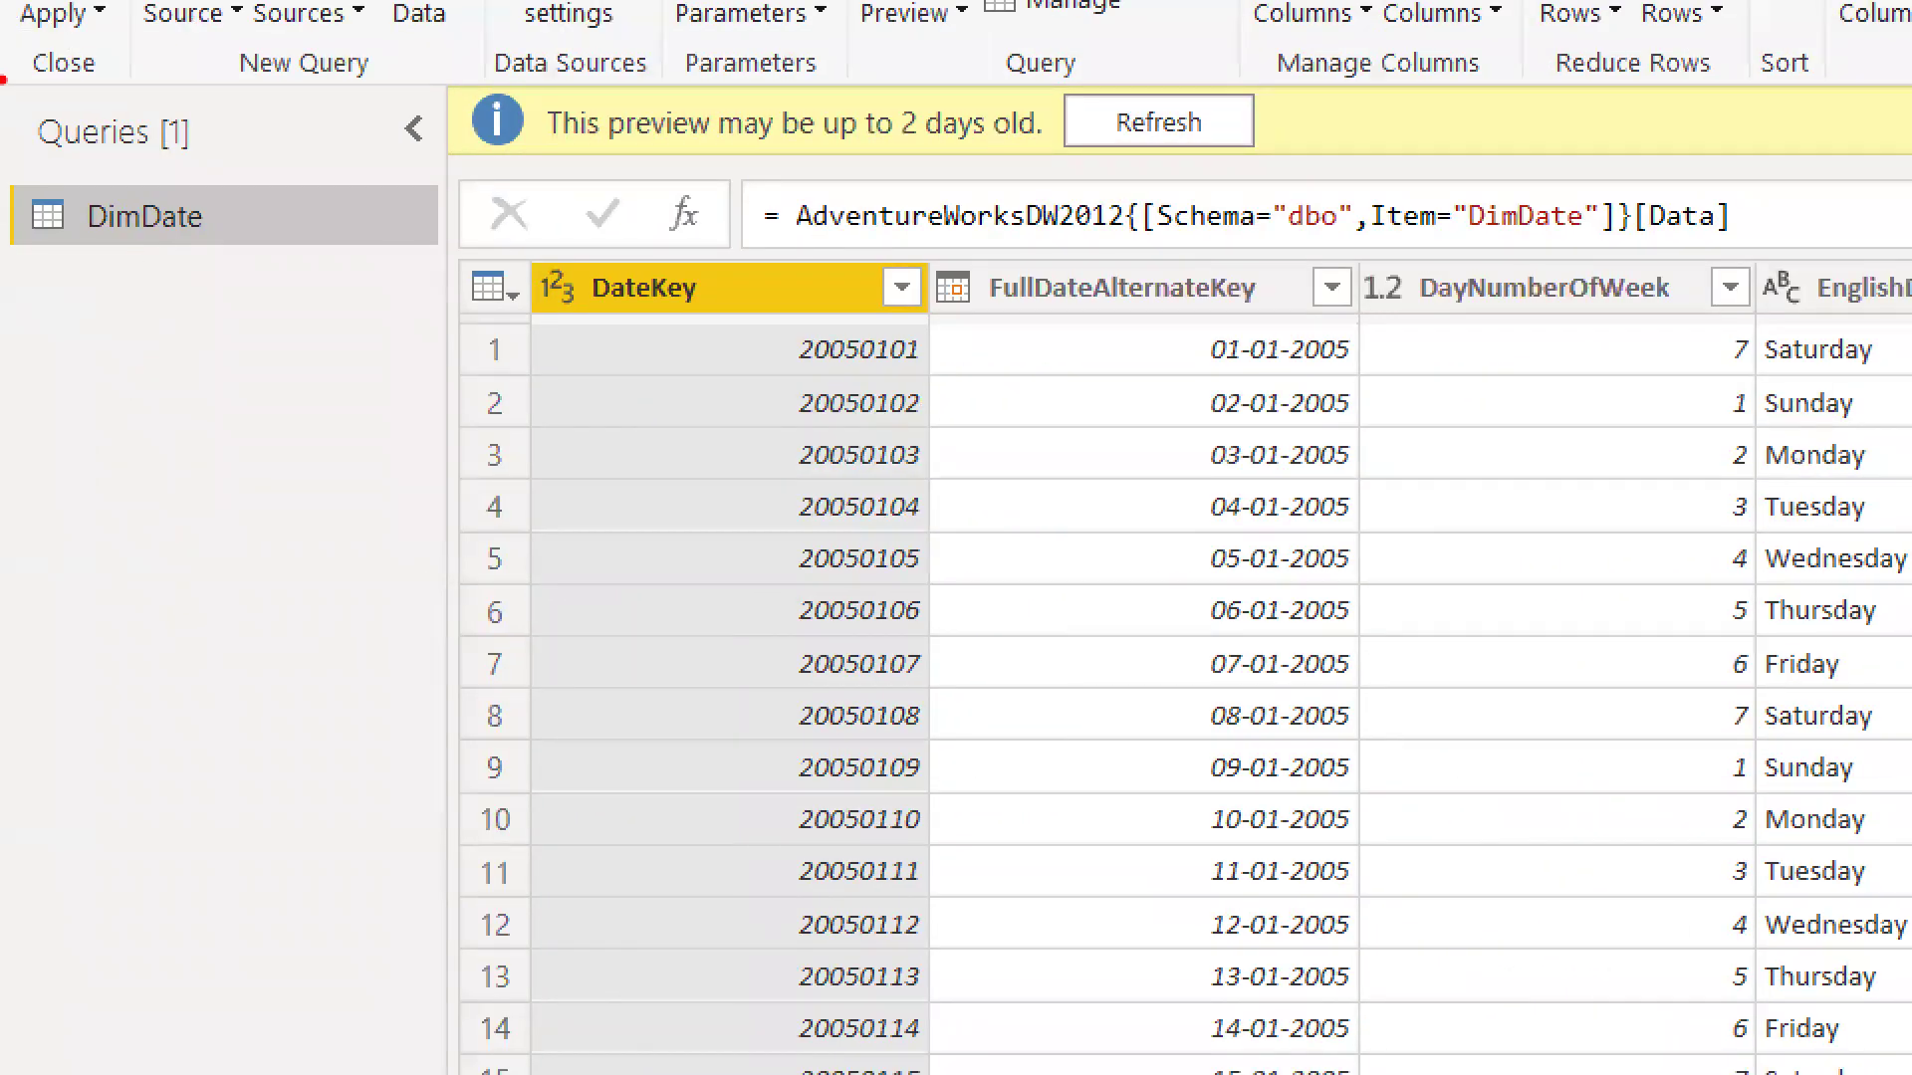
mouse_move(3, 80)
mouse_down()
mouse_move(4, 244)
mouse_move(35, 294)
mouse_move(341, 392)
mouse_move(493, 348)
mouse_move(520, 174)
mouse_up()
key(e)
mouse_move(4, 69)
mouse_down()
mouse_move(84, 502)
mouse_move(528, 435)
mouse_move(448, 427)
mouse_move(450, 370)
mouse_up()
key(Escape)
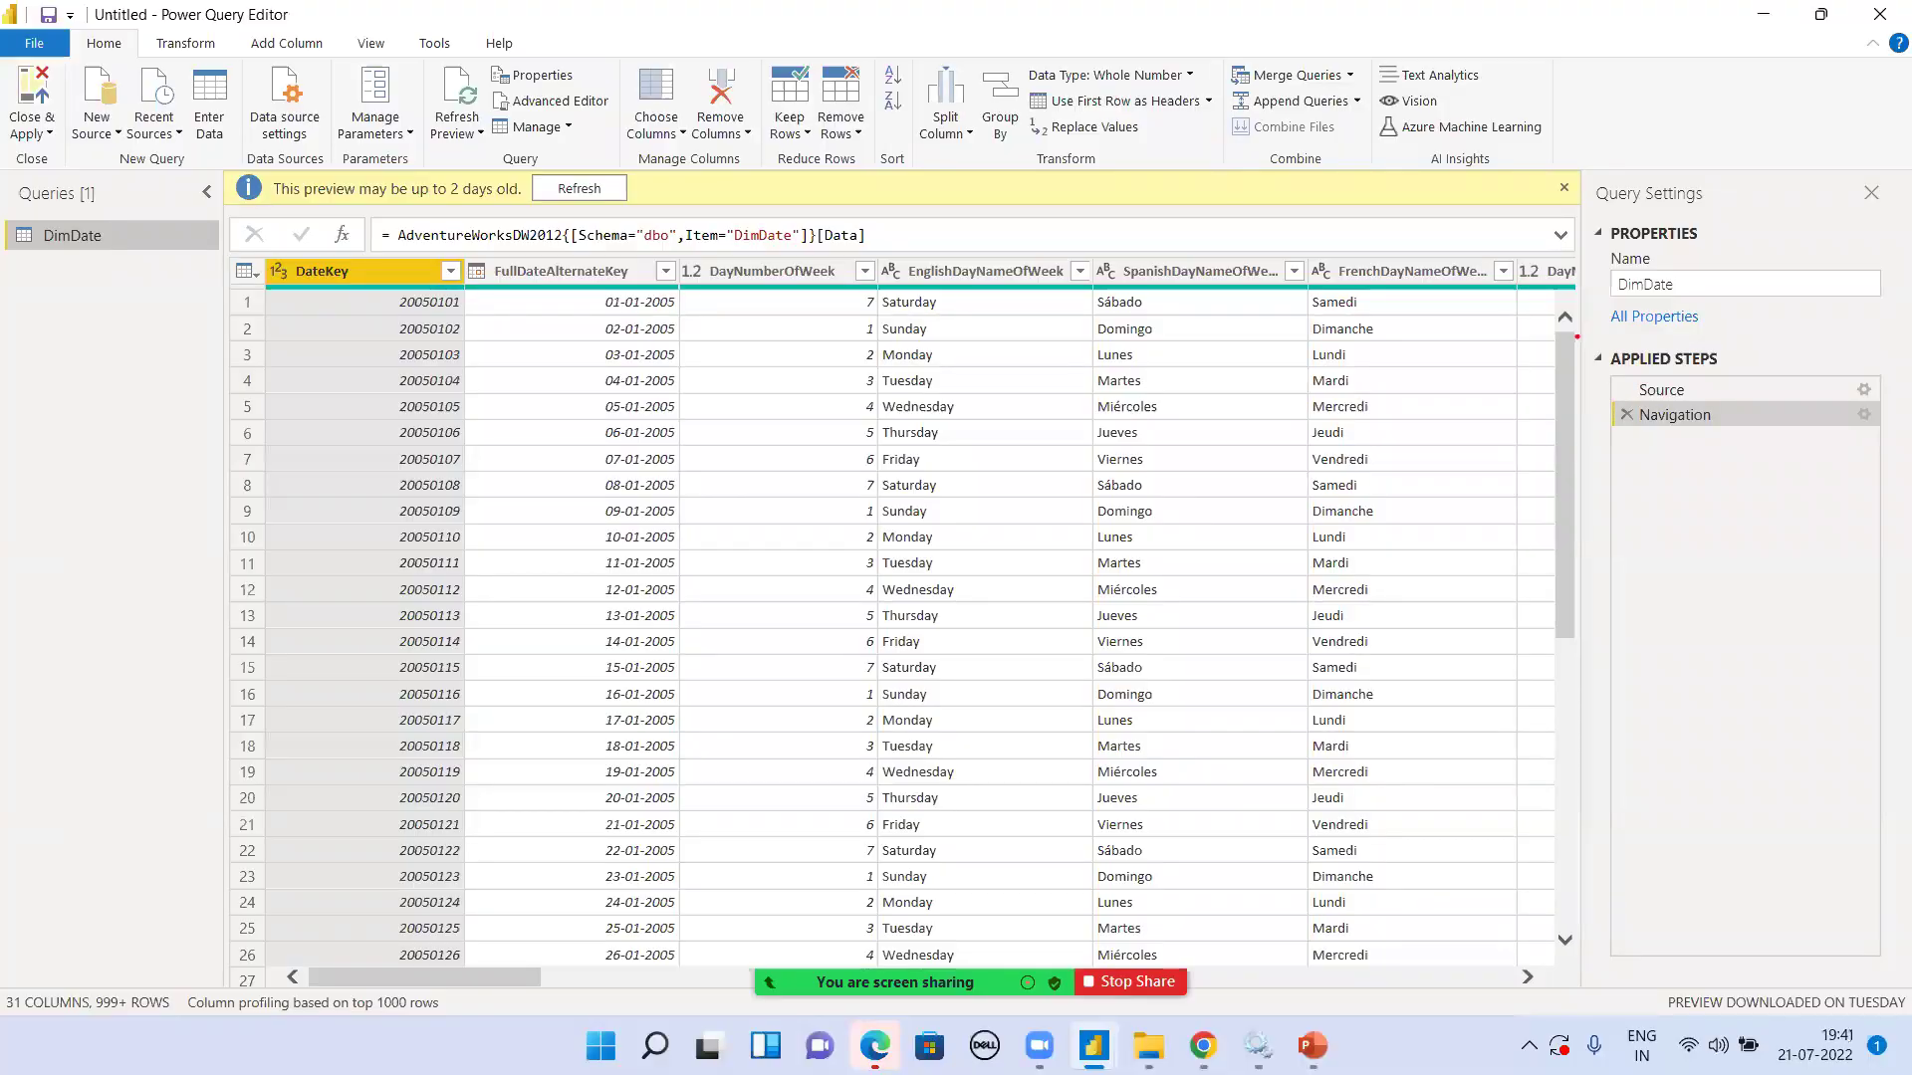
mouse_move(1579, 332)
mouse_down()
mouse_move(1589, 391)
mouse_move(1784, 461)
mouse_move(1909, 461)
mouse_move(1891, 463)
mouse_up()
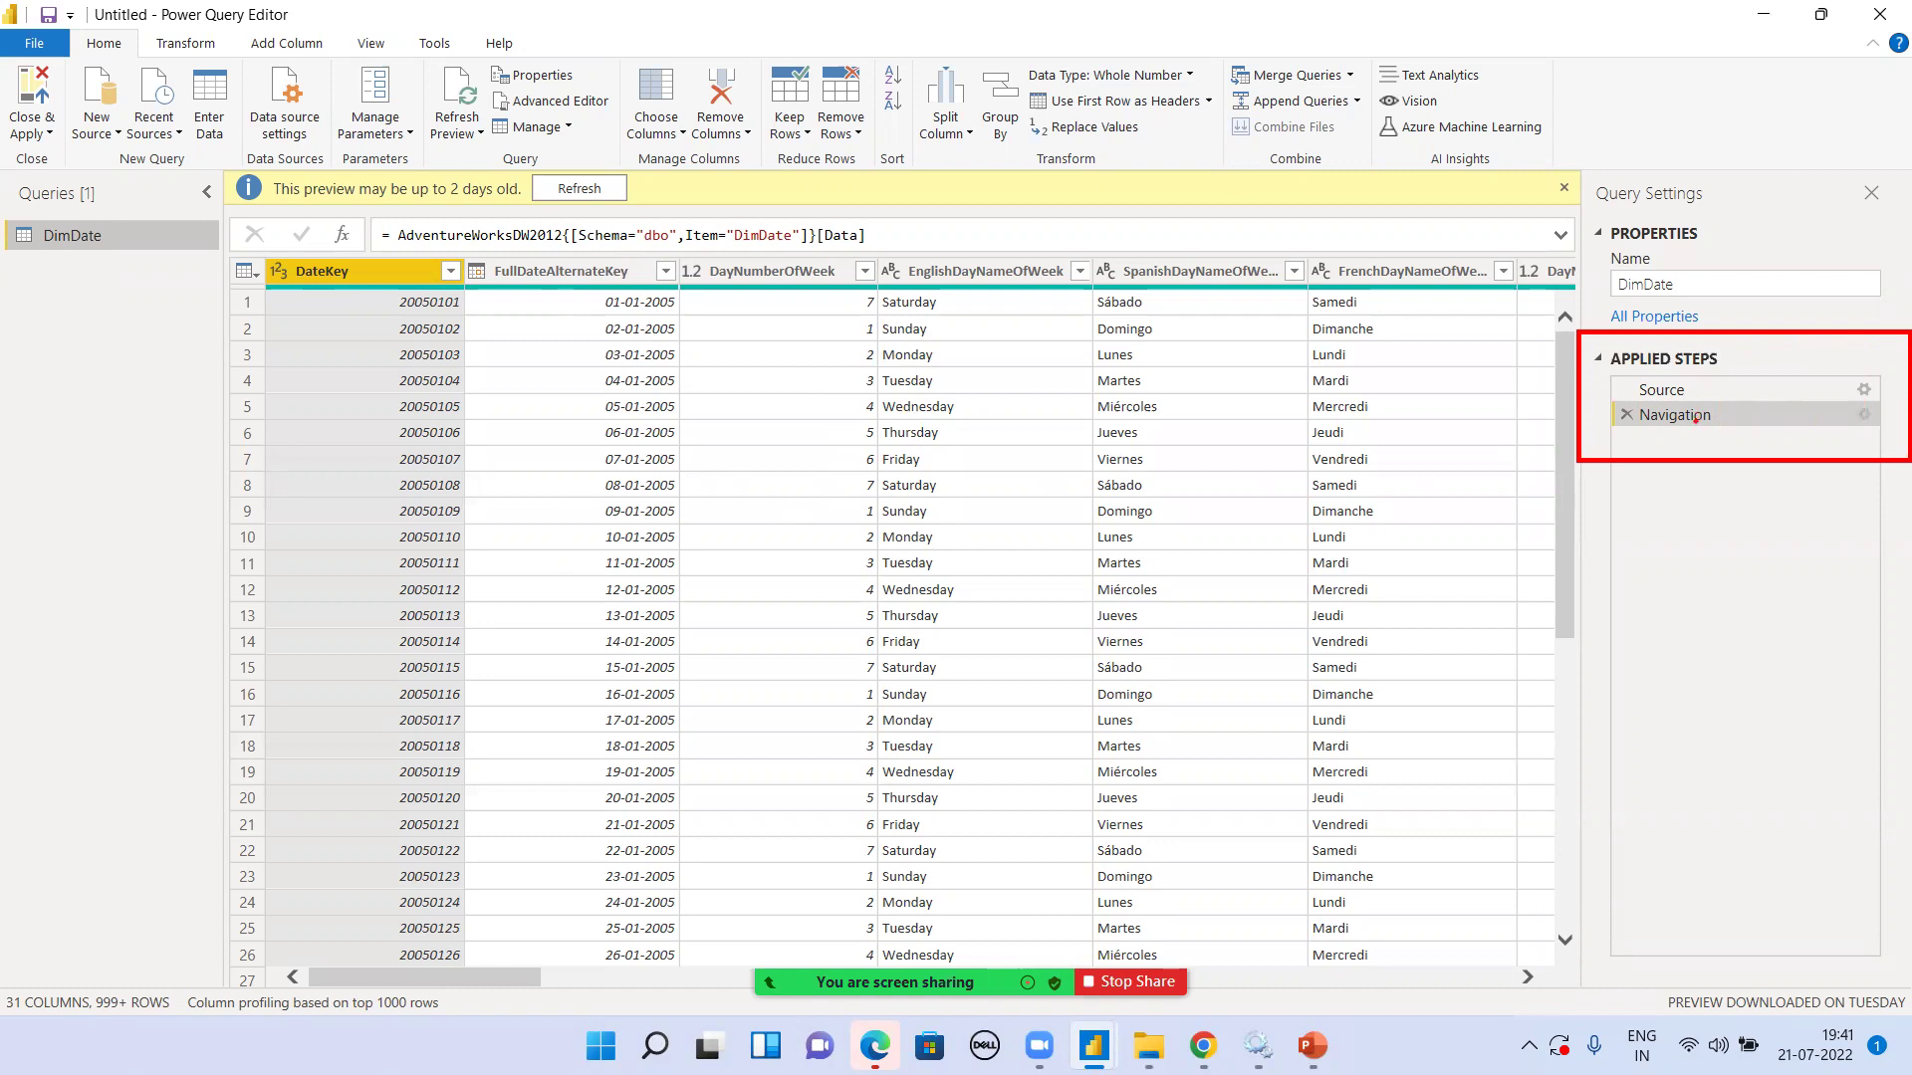
drag(1688, 465, 1681, 629)
key(alt+s)
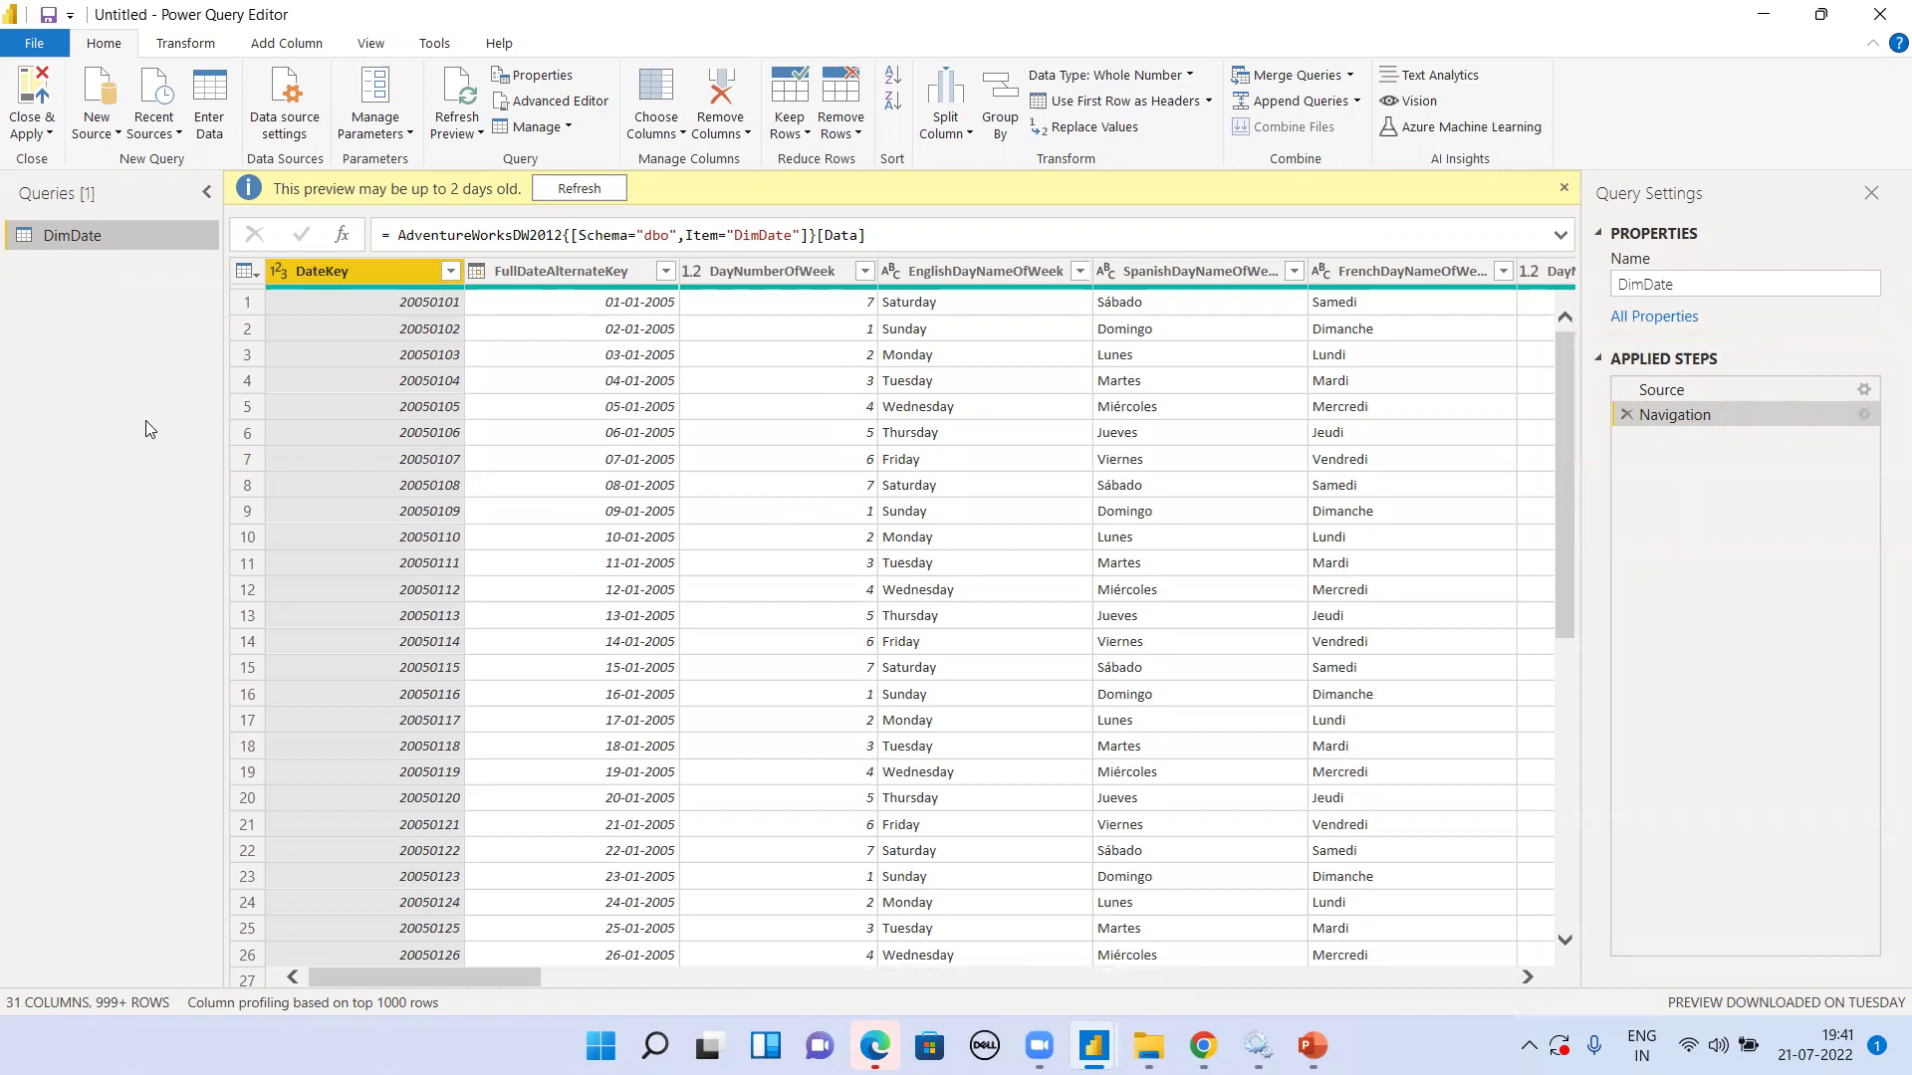
- Rename the DateKey column of the DimDate query as Date
right_click(350, 277)
double_click(331, 277)
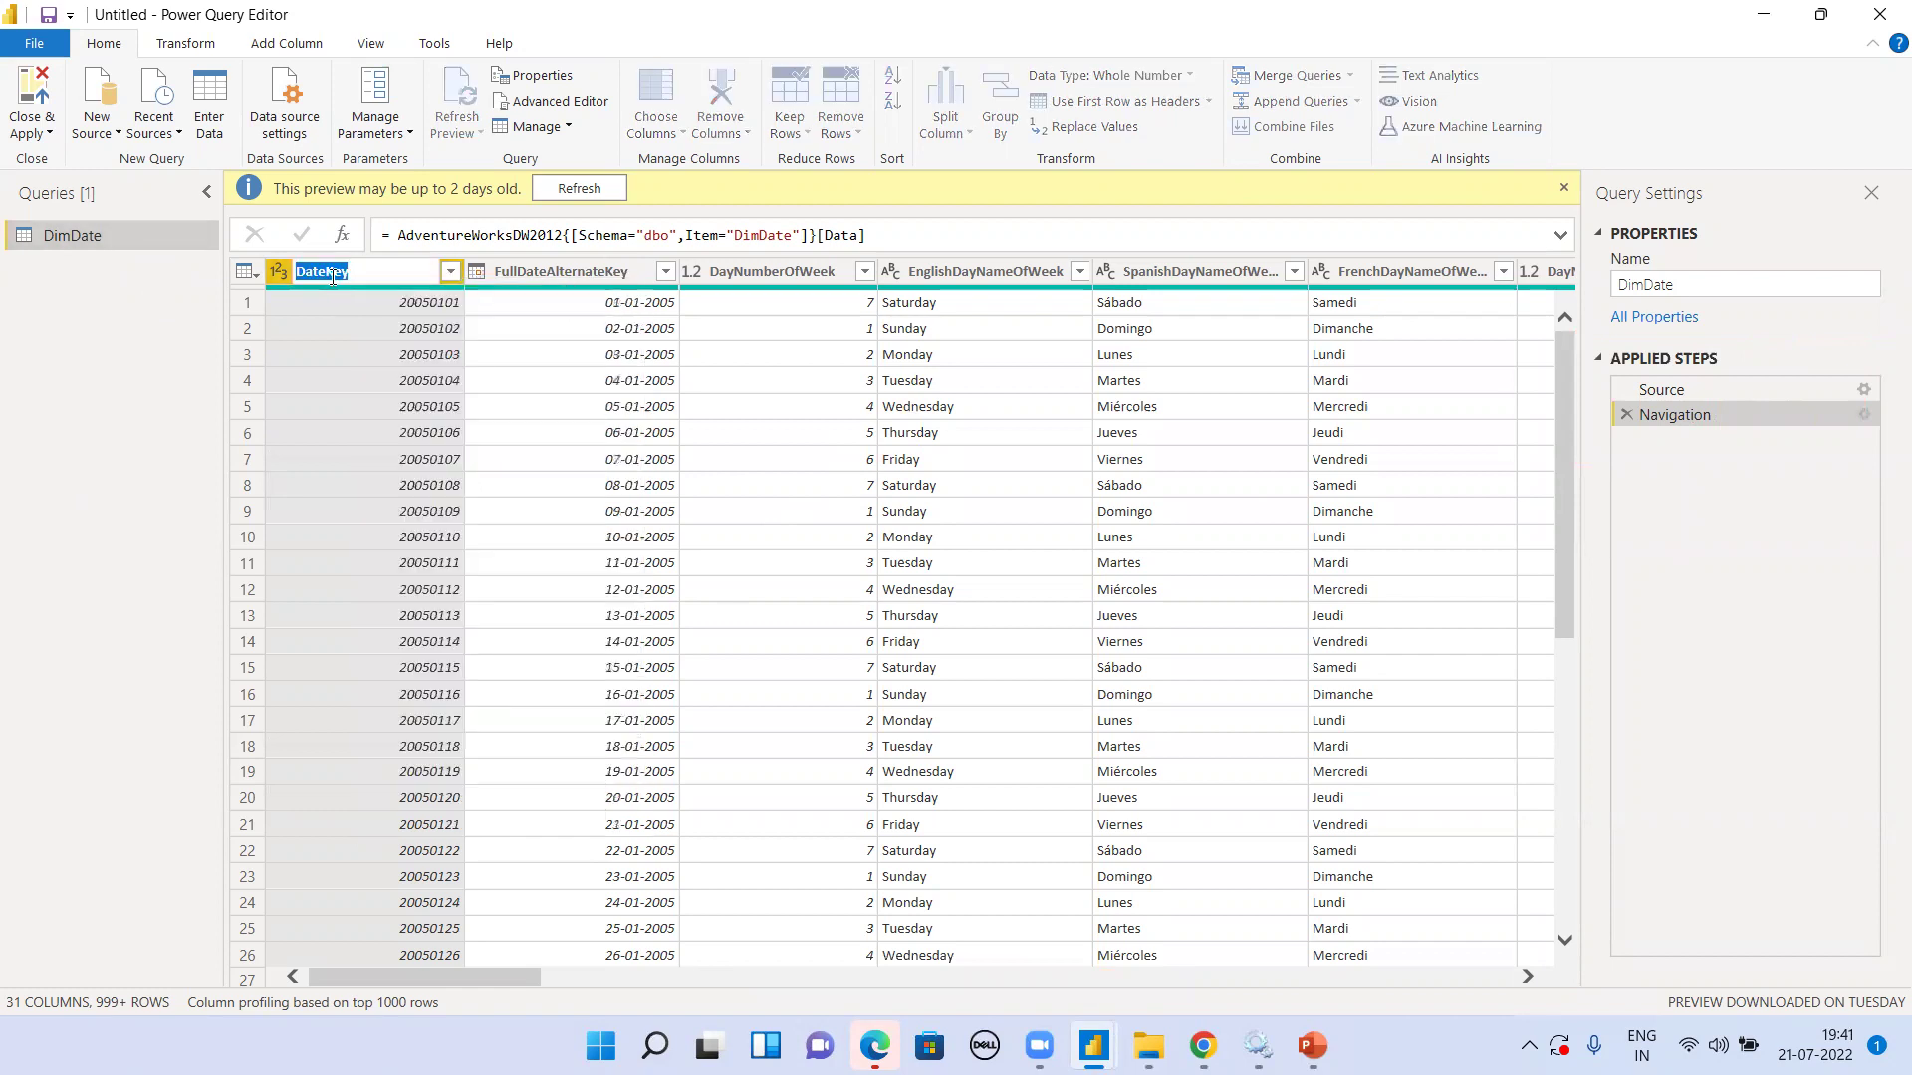
text(Date)
key(Return)
- Remove the FullDateAlternateKey column from the DimDate query
click(574, 239)
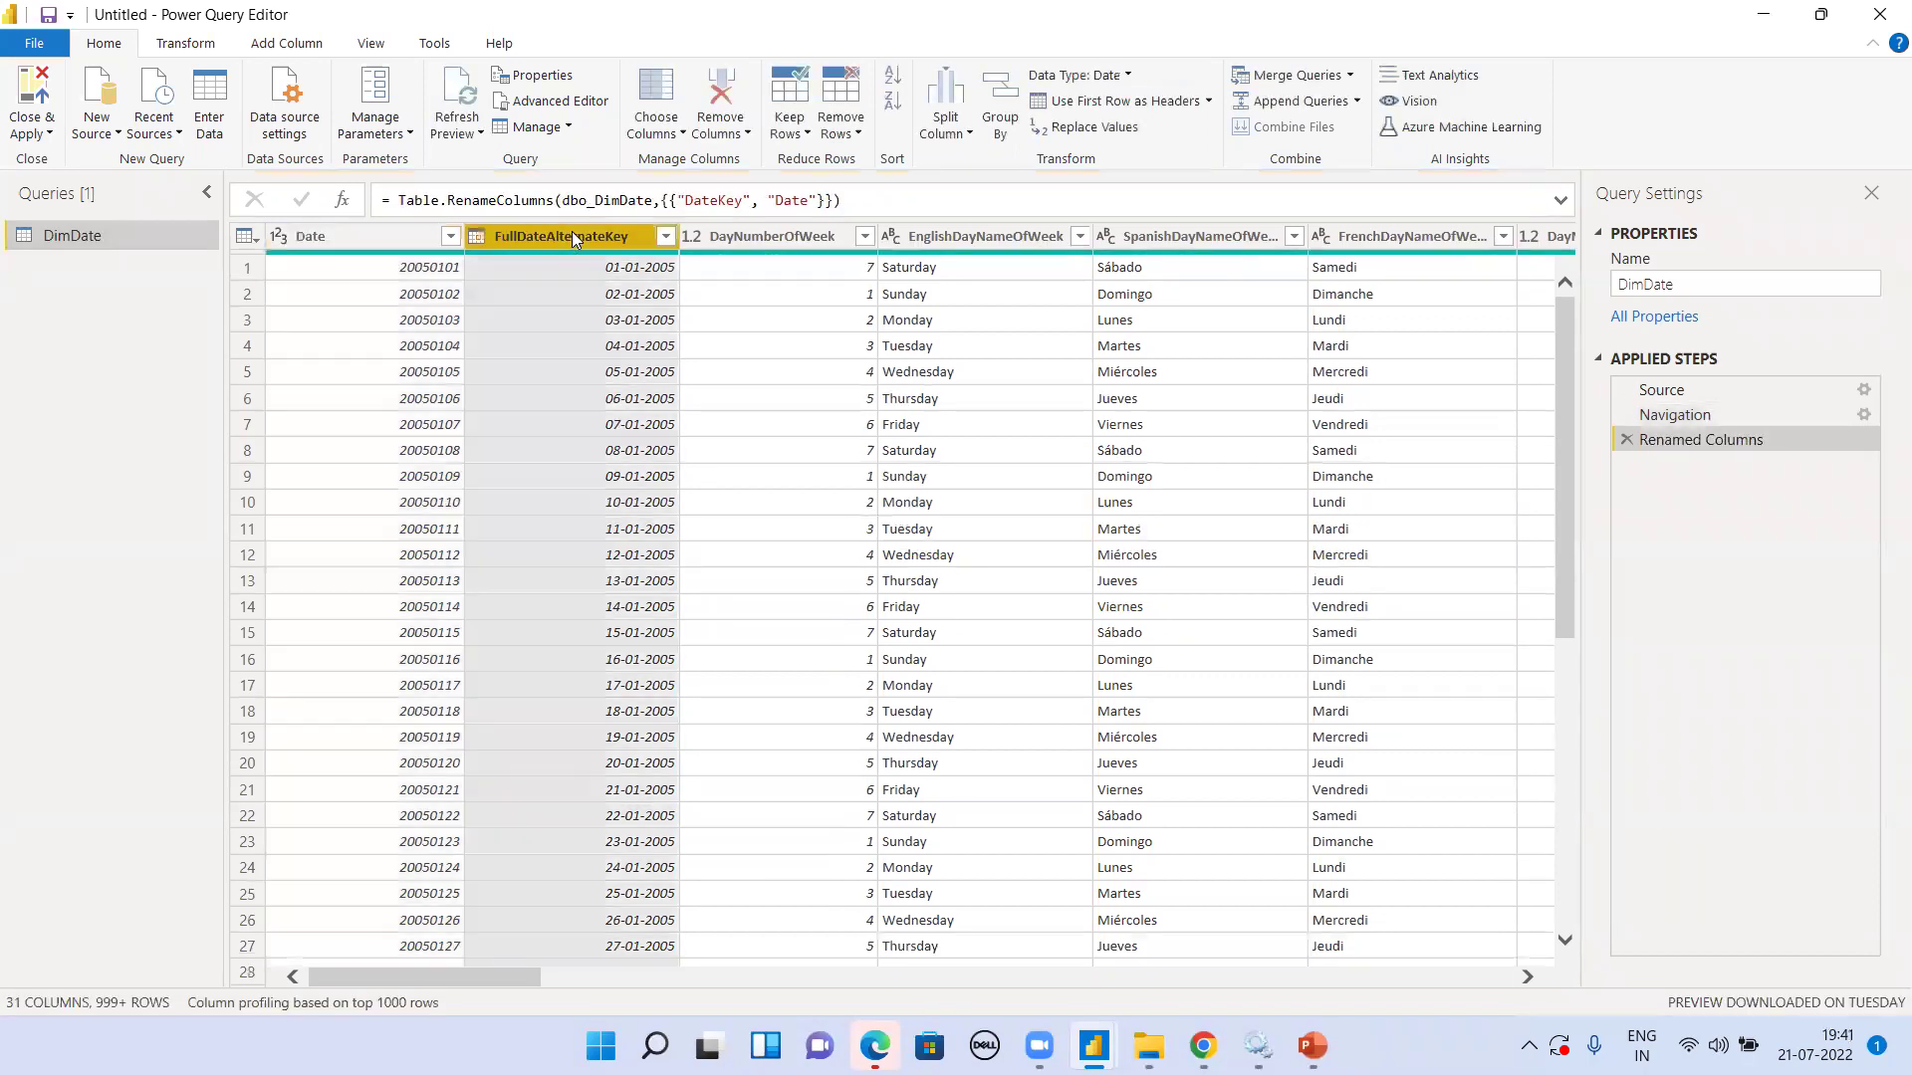
right_click(575, 239)
click(631, 275)
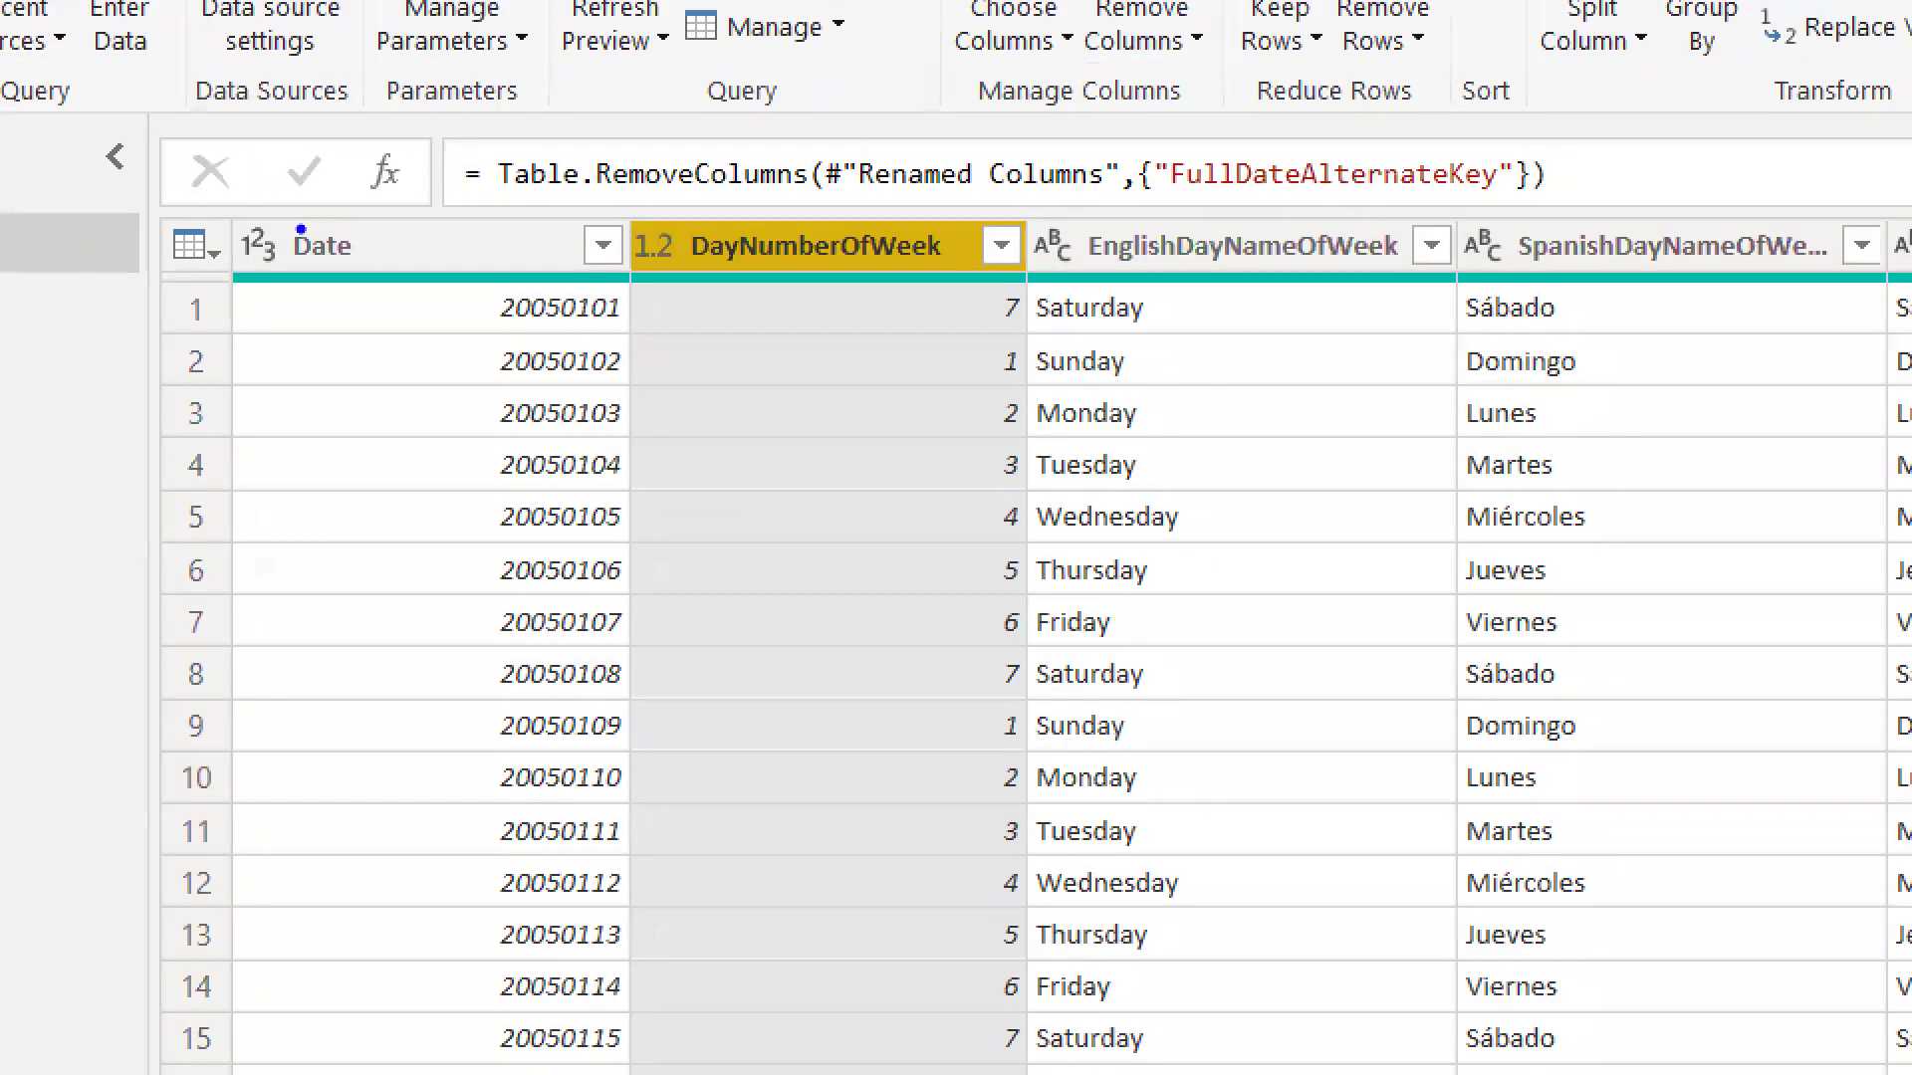
mouse_move(363, 121)
mouse_down()
mouse_move(360, 197)
mouse_move(551, 235)
mouse_up()
mouse_move(354, 128)
mouse_down()
mouse_move(396, 241)
mouse_move(931, 239)
mouse_up()
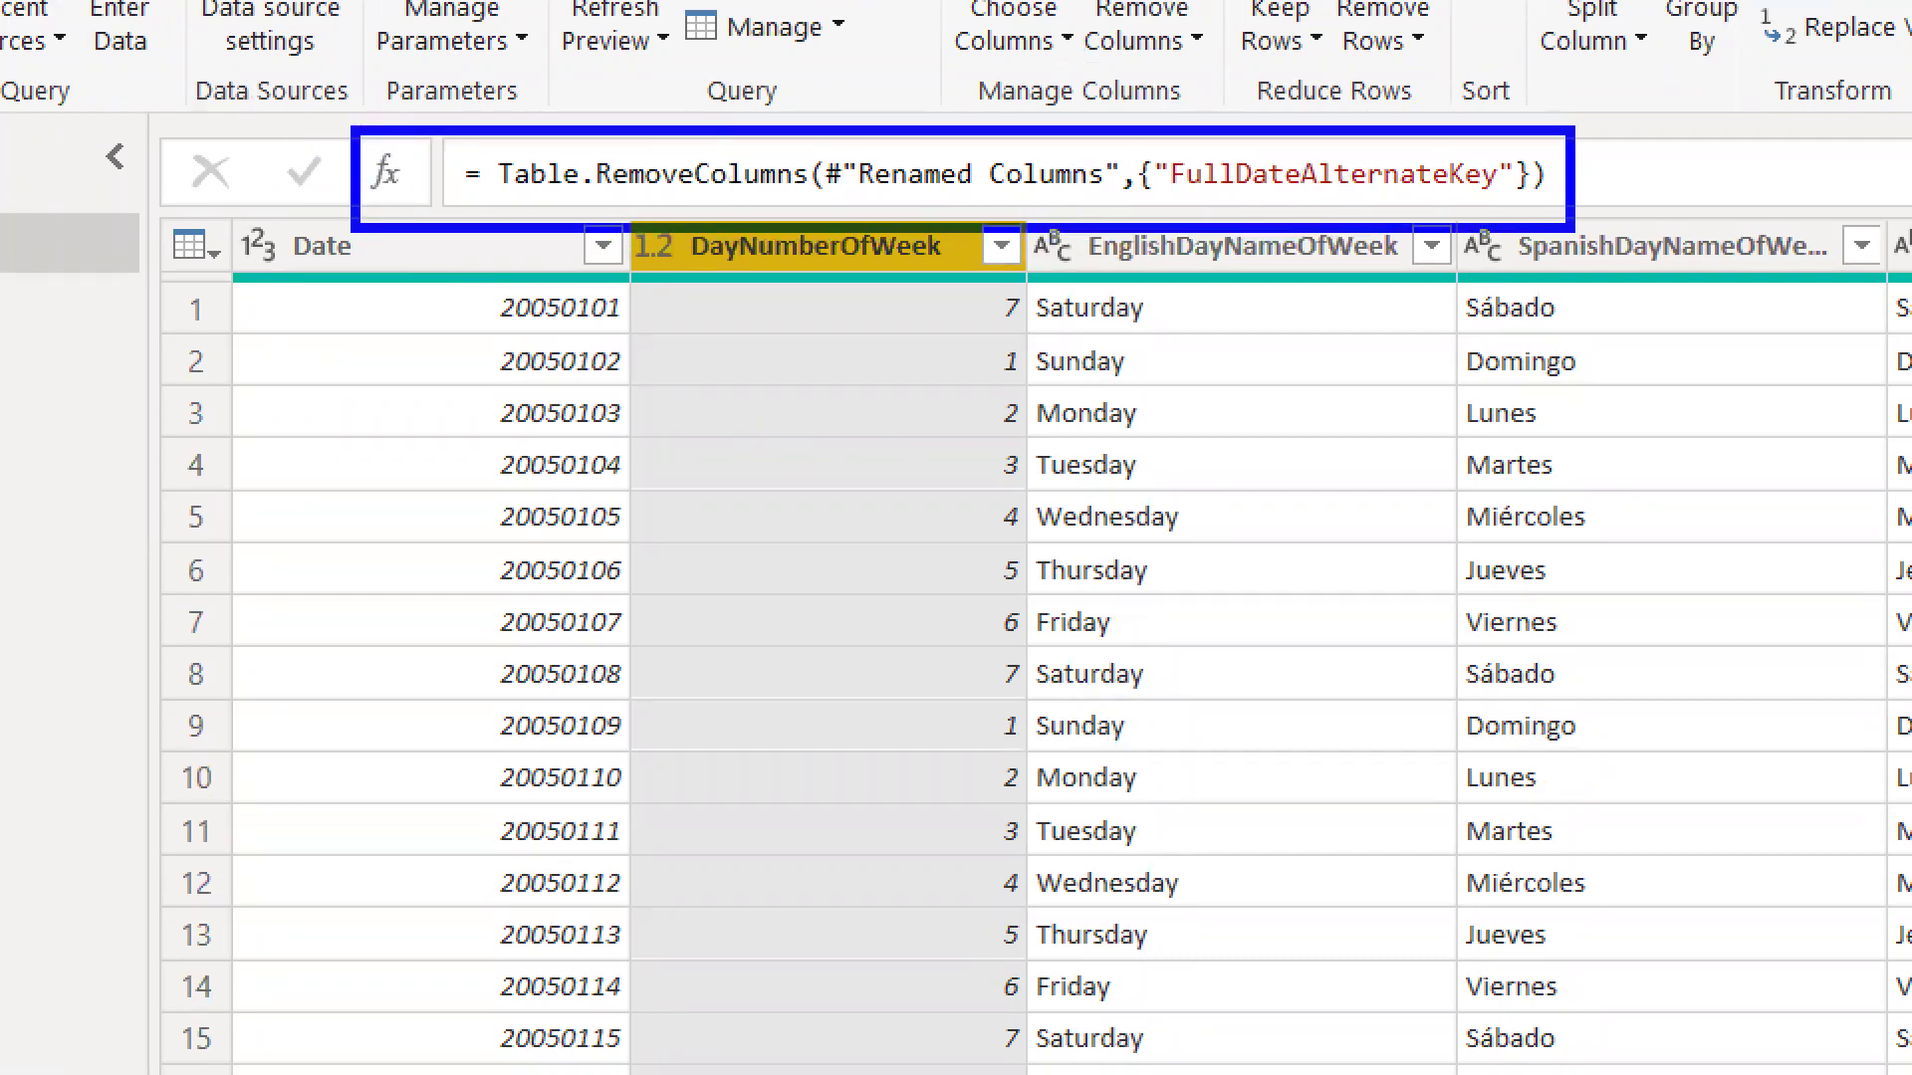
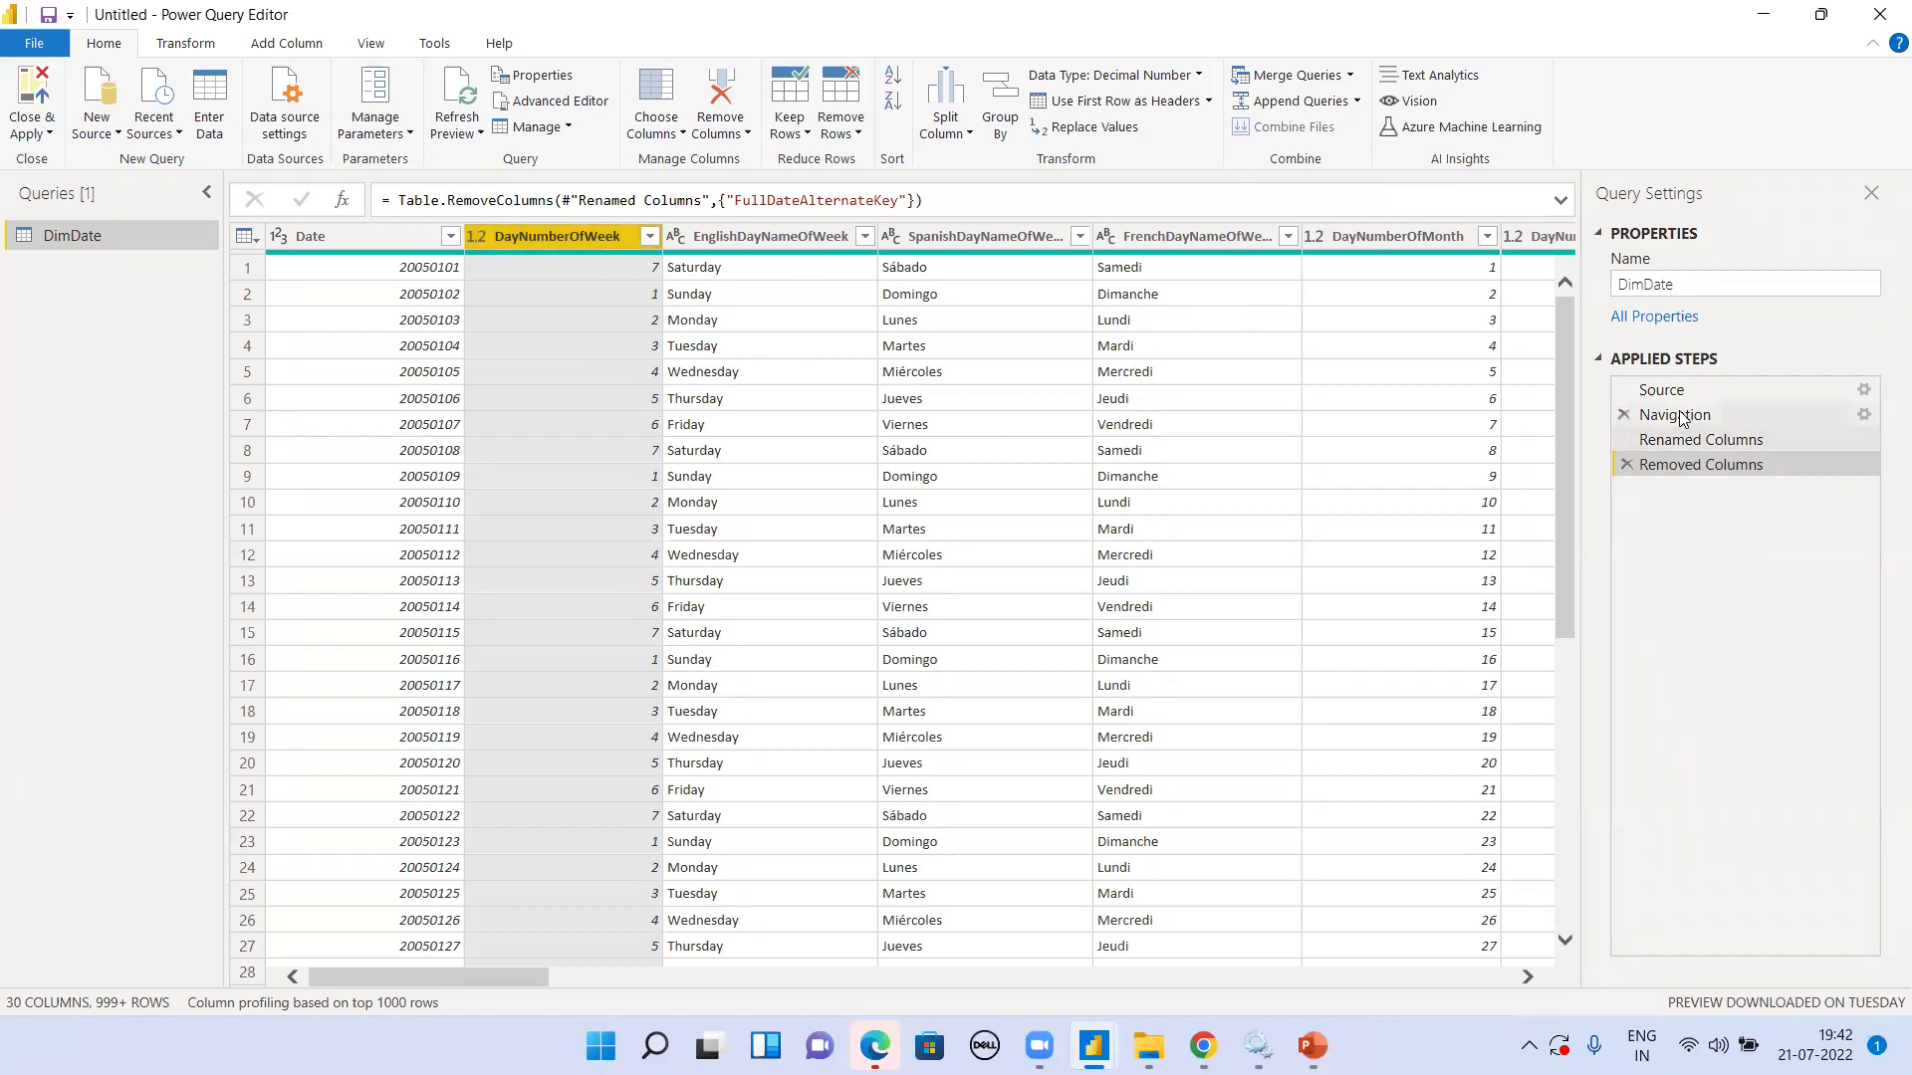
- View the native query of the Renamed Columns step, examine how the Date column is aliased, and close it
click(1685, 443)
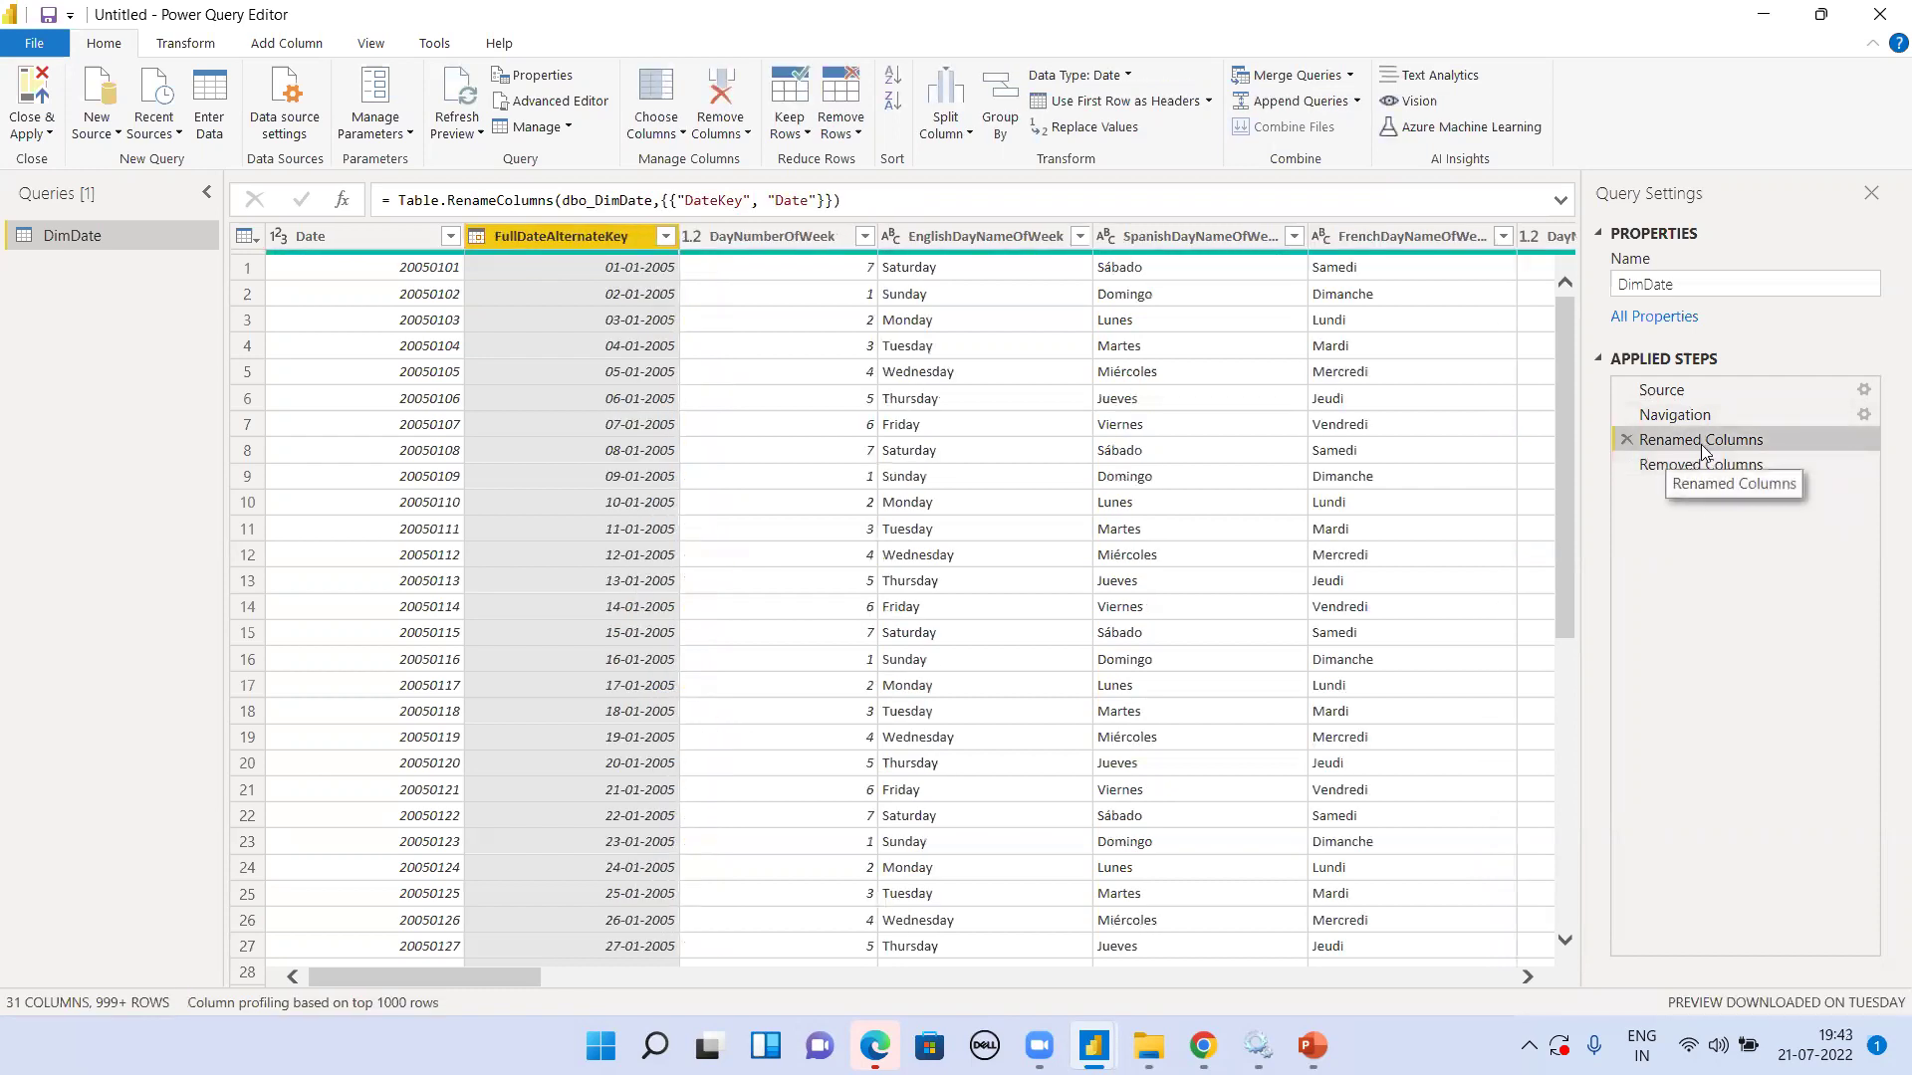
right_click(1709, 442)
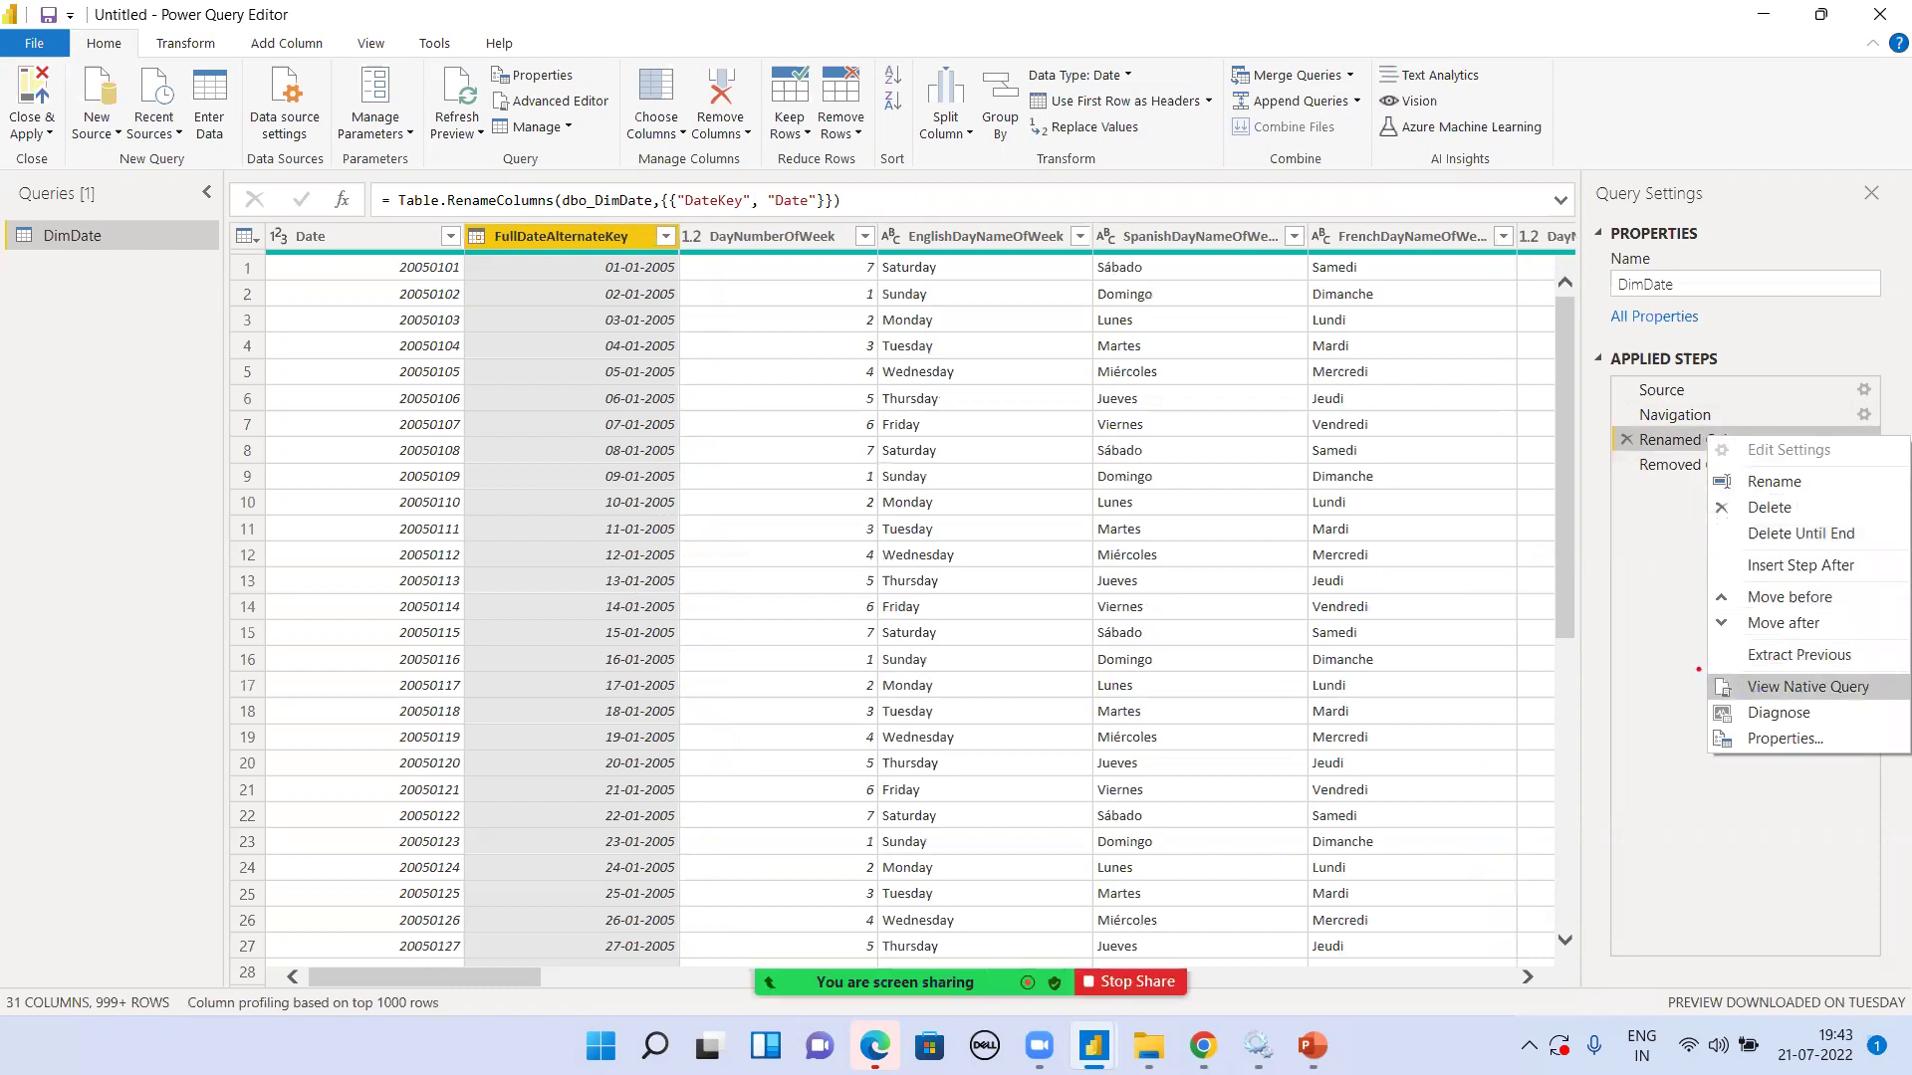
mouse_move(1691, 665)
mouse_down()
mouse_move(1718, 699)
mouse_move(1908, 704)
mouse_up()
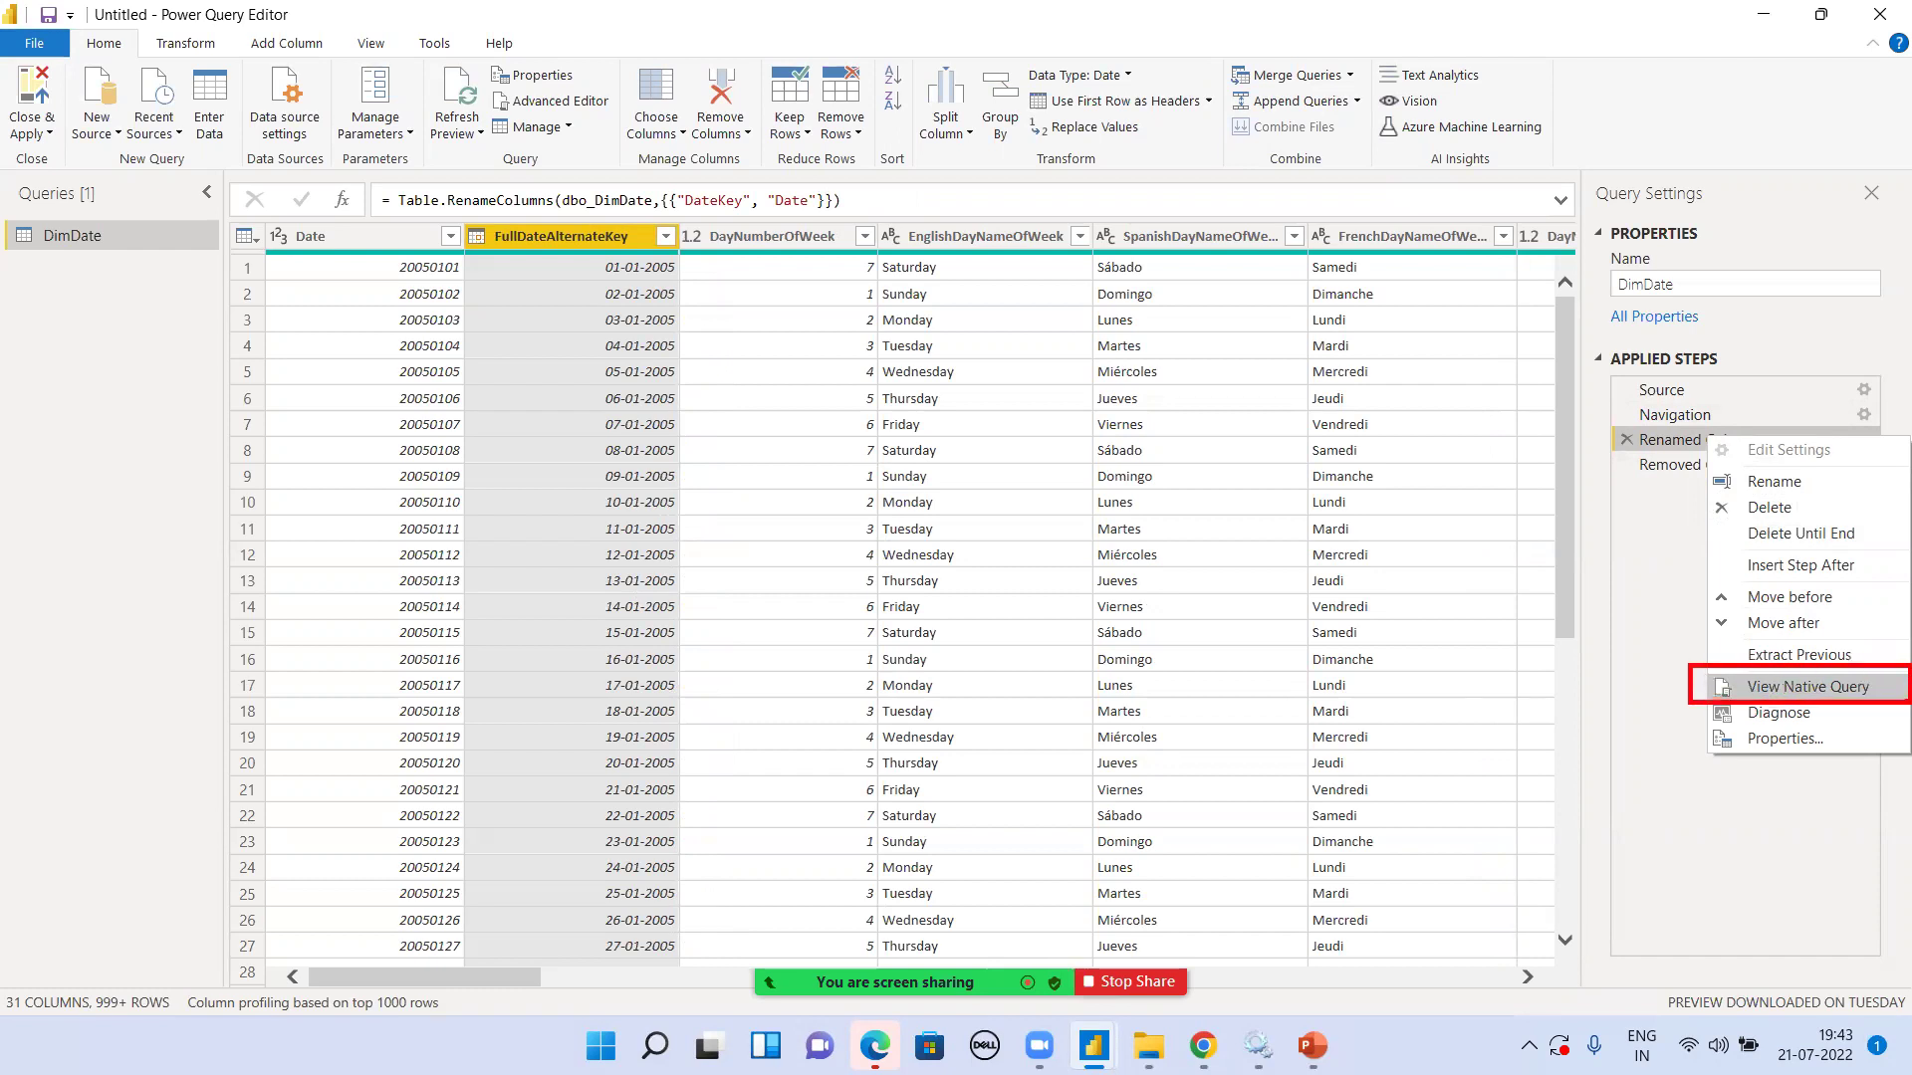
click(1709, 553)
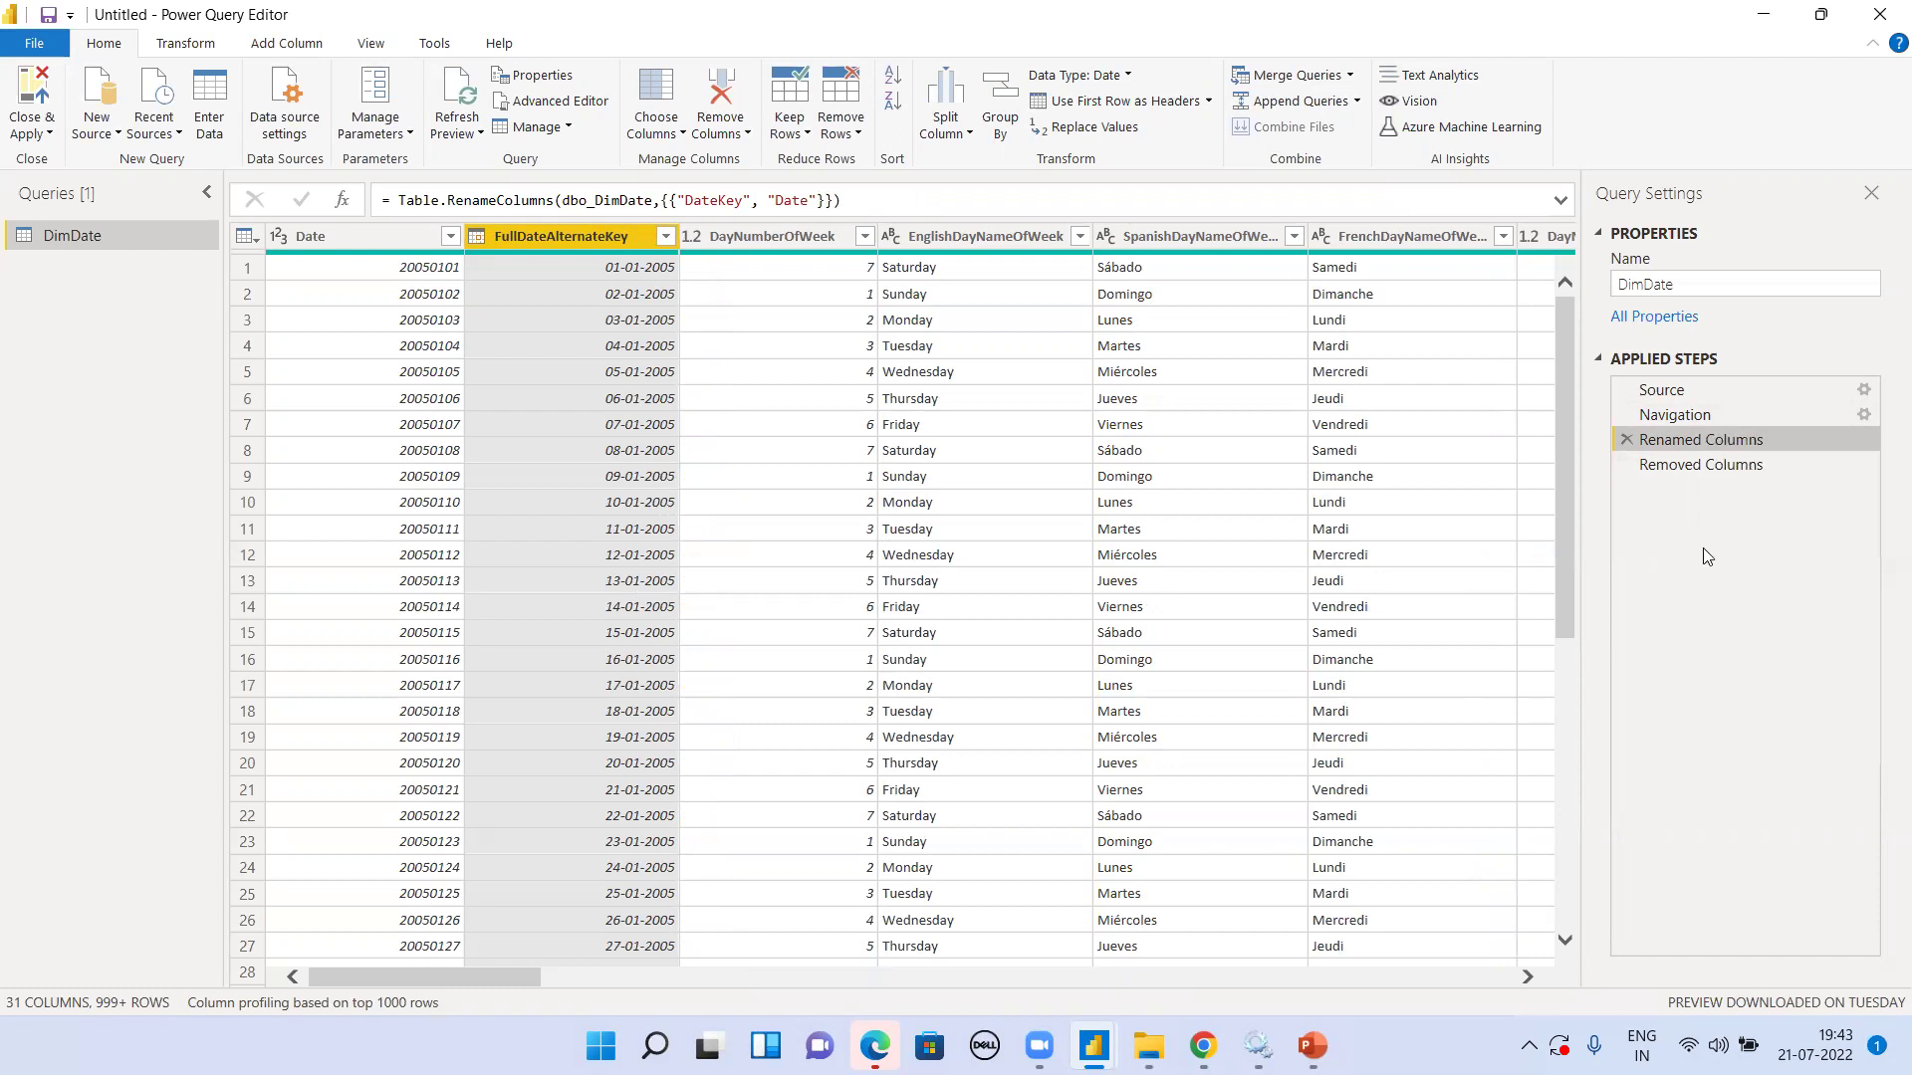
right_click(1690, 447)
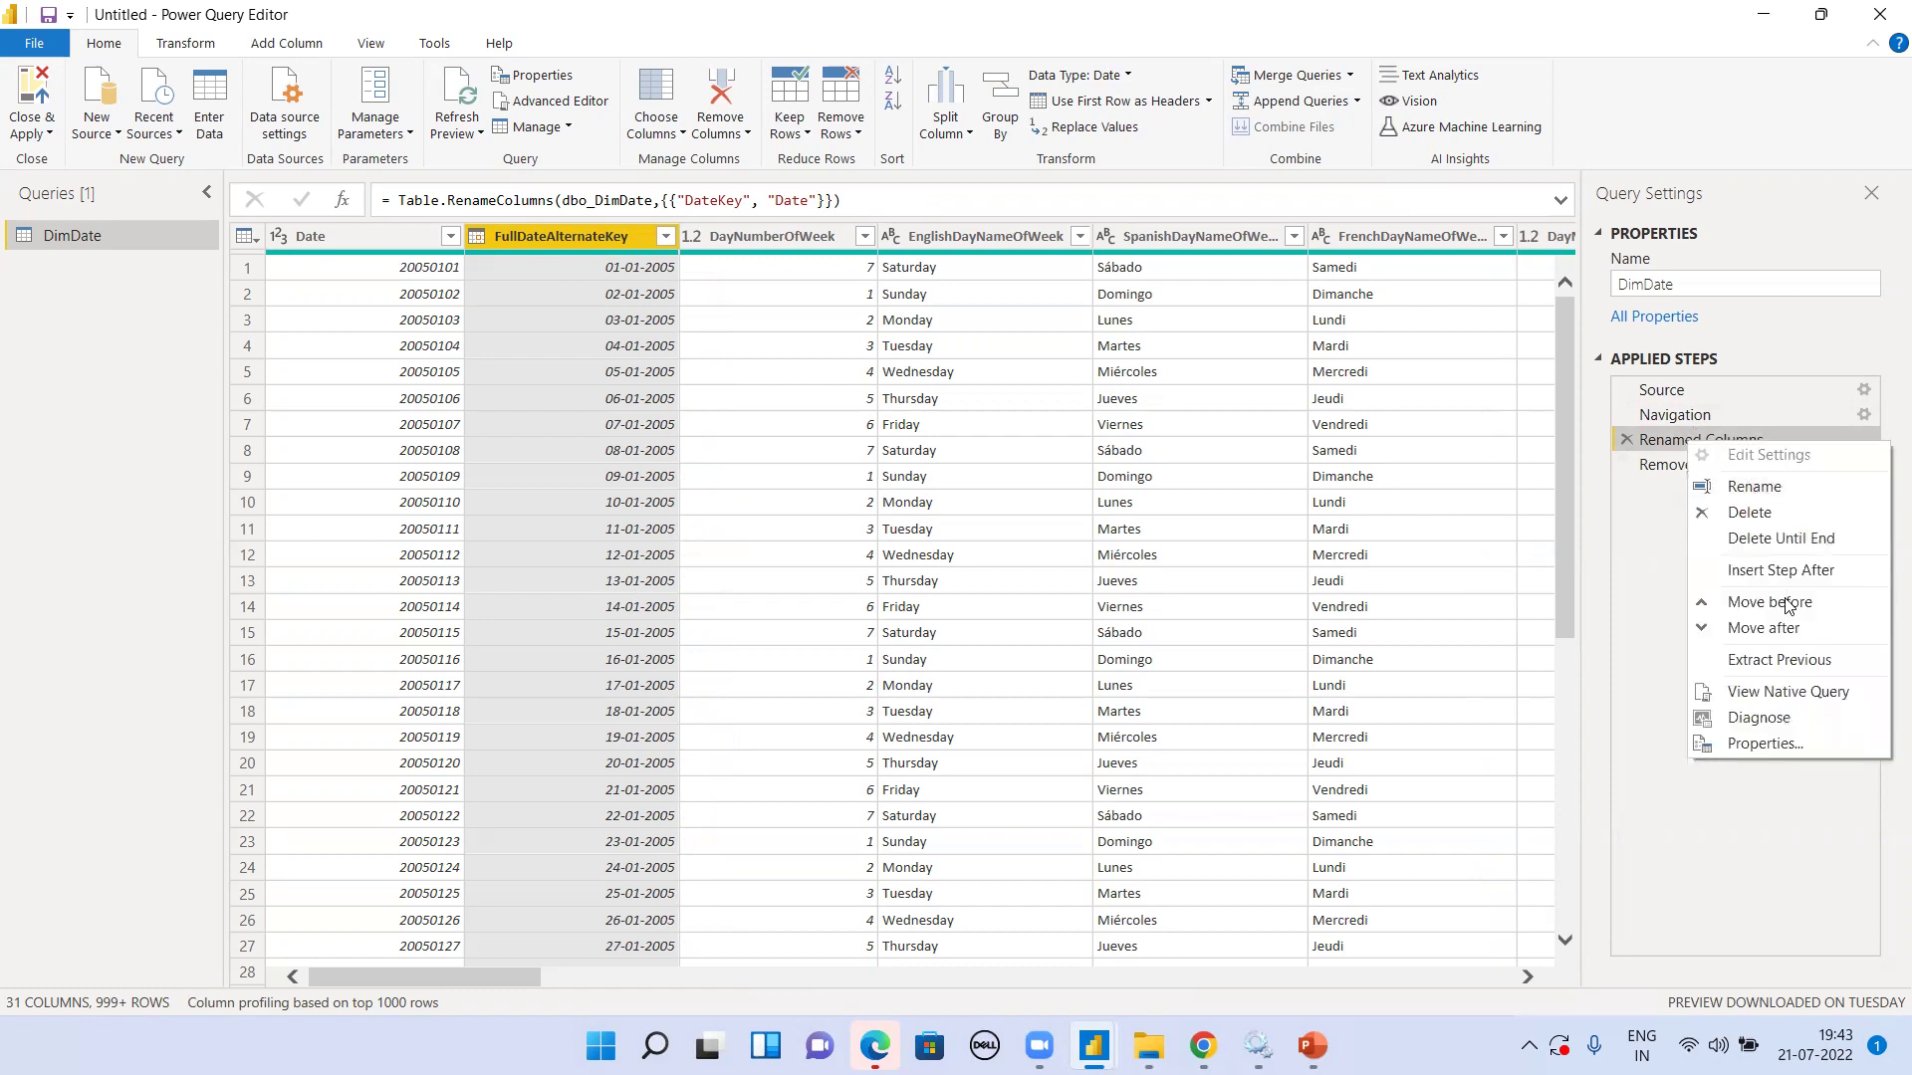
click(1790, 689)
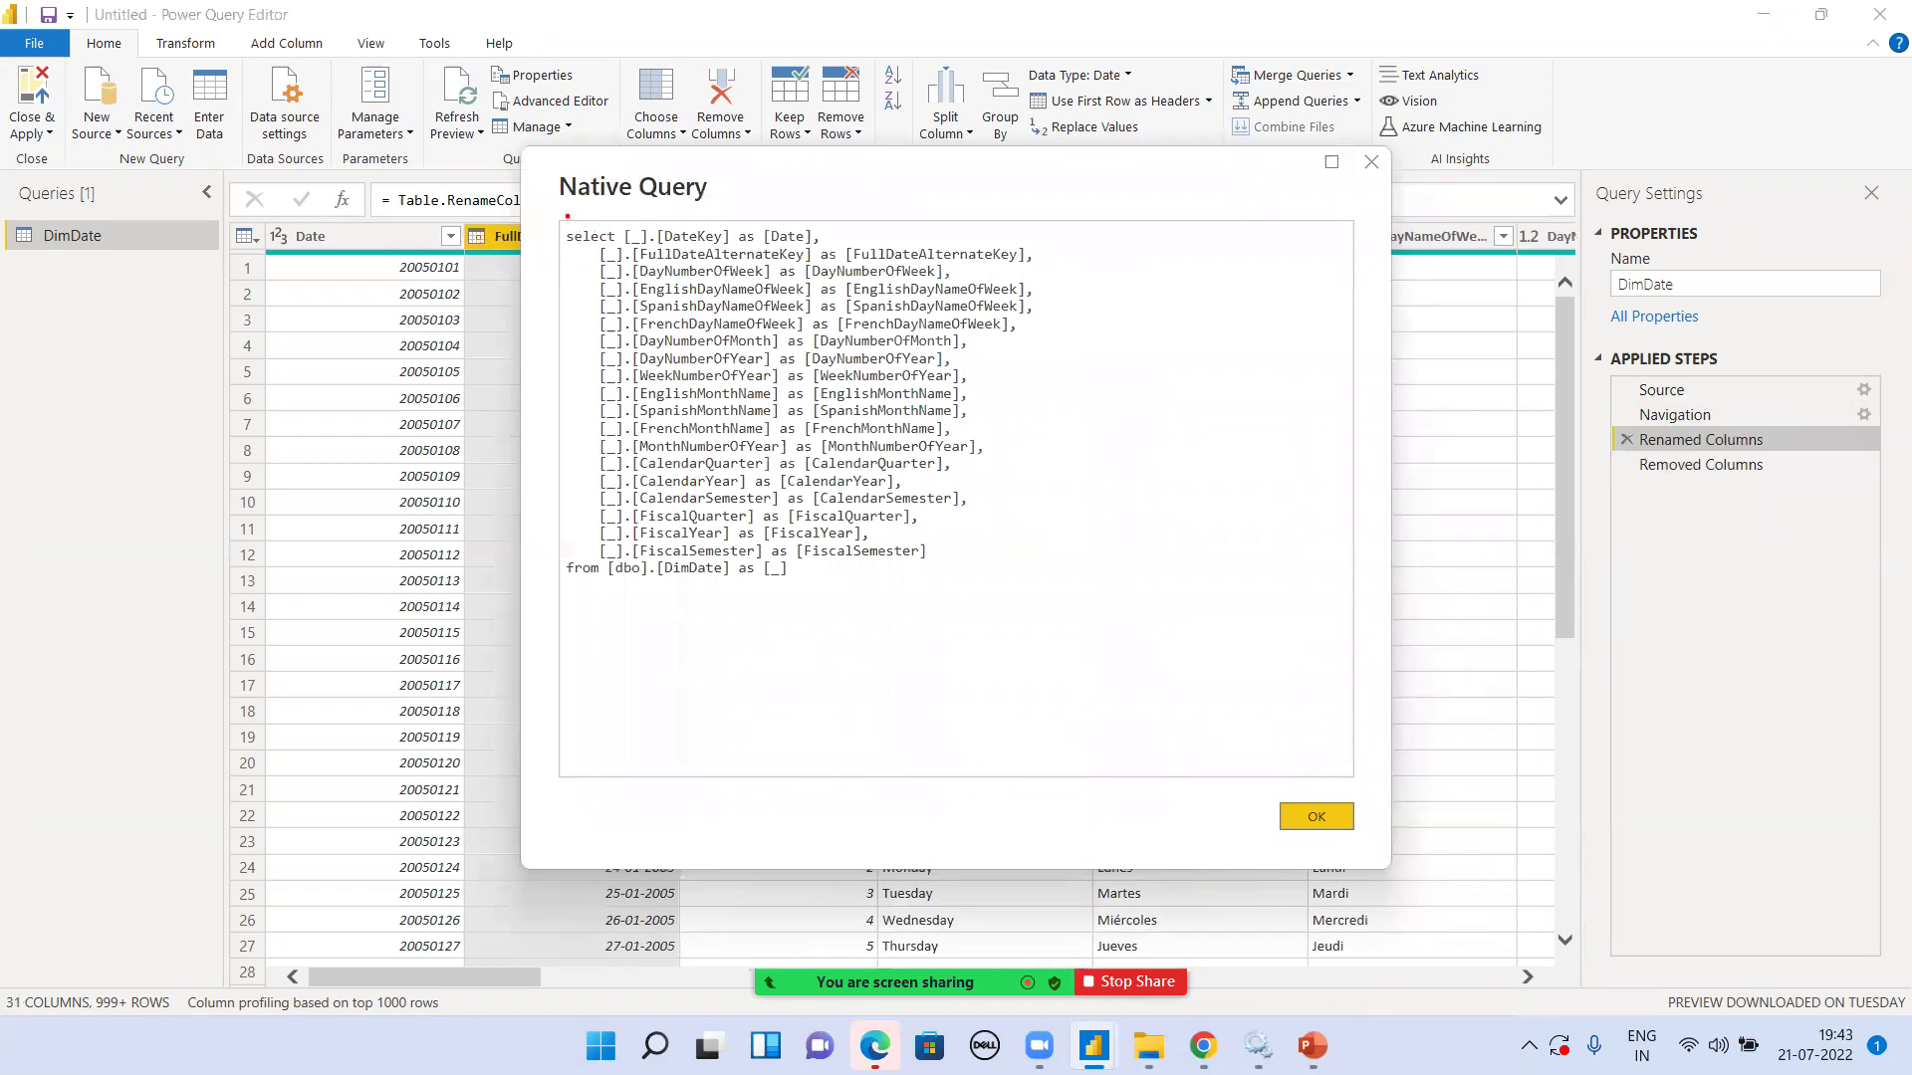
mouse_move(647, 218)
mouse_down()
mouse_move(663, 248)
mouse_move(842, 246)
mouse_up()
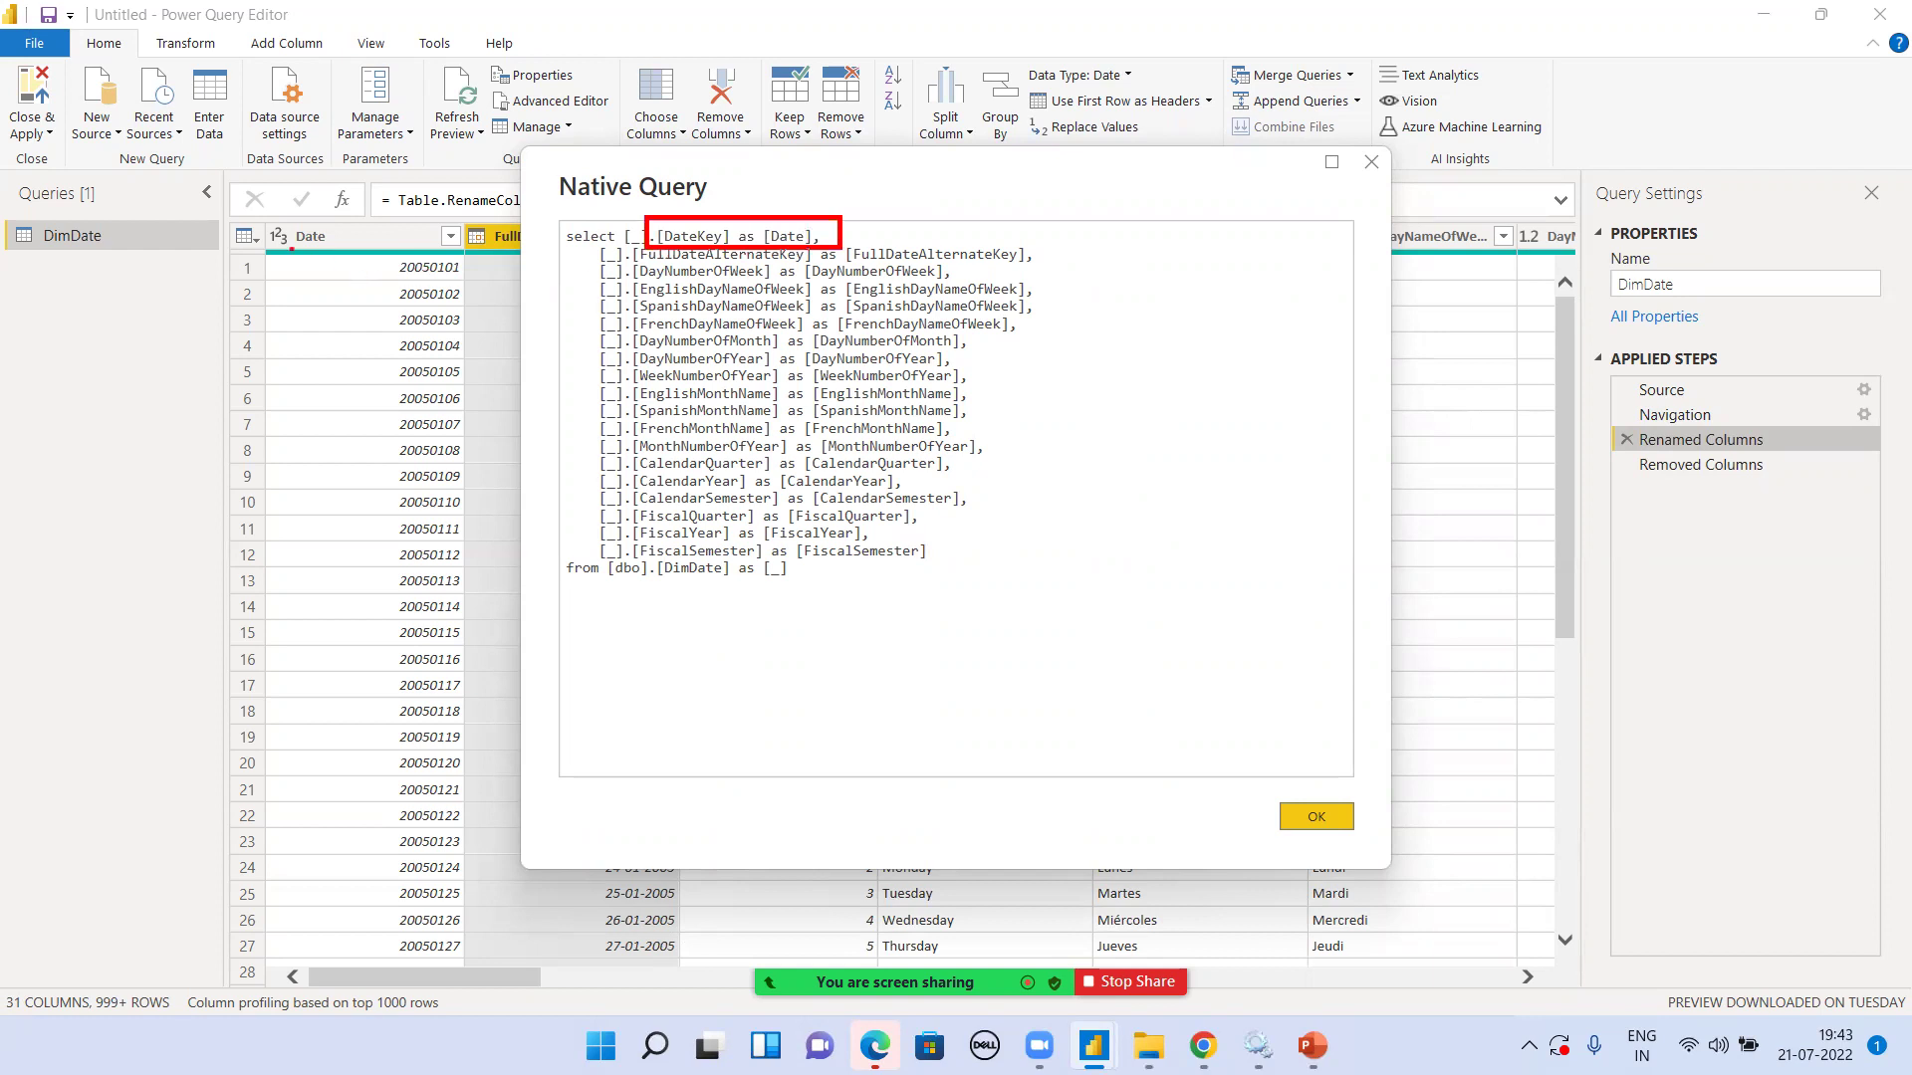
mouse_move(280, 219)
mouse_down()
mouse_move(331, 257)
mouse_move(747, 352)
mouse_move(1658, 430)
mouse_up()
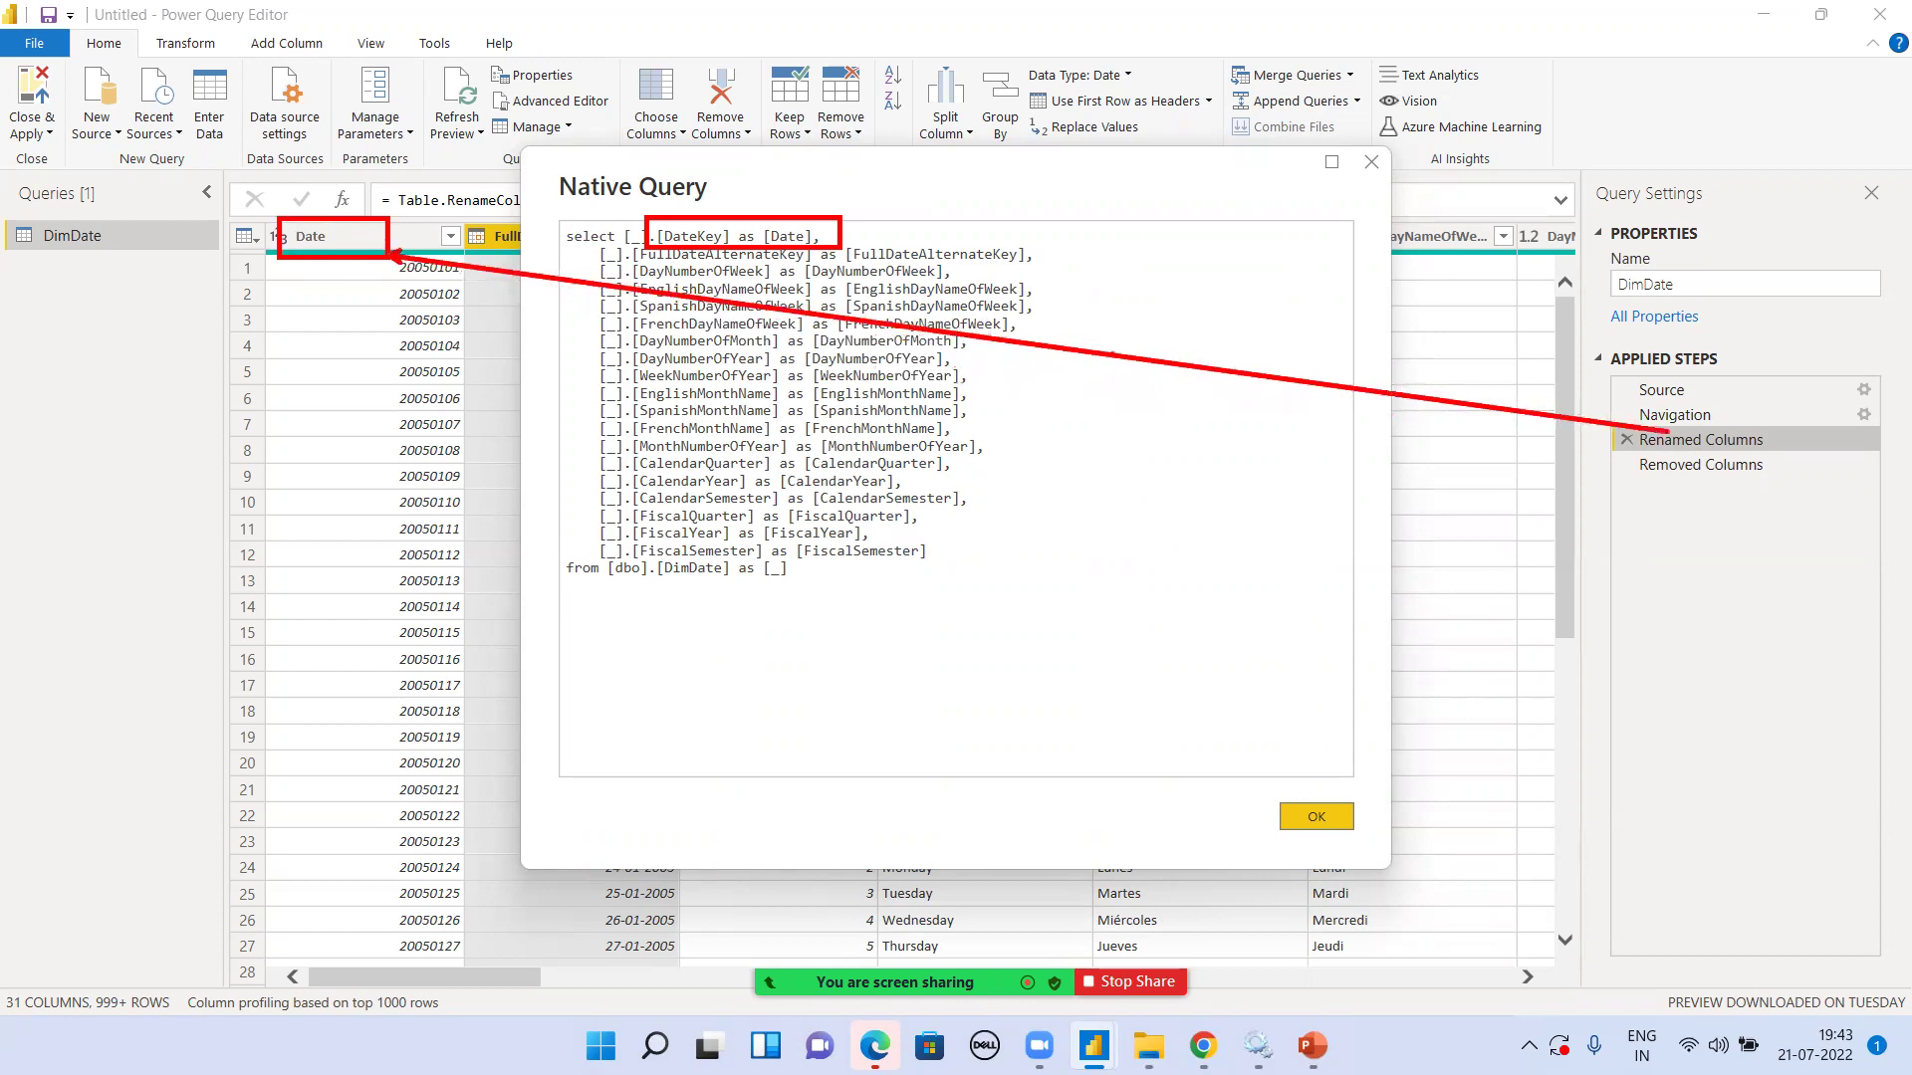
drag(845, 242, 1661, 430)
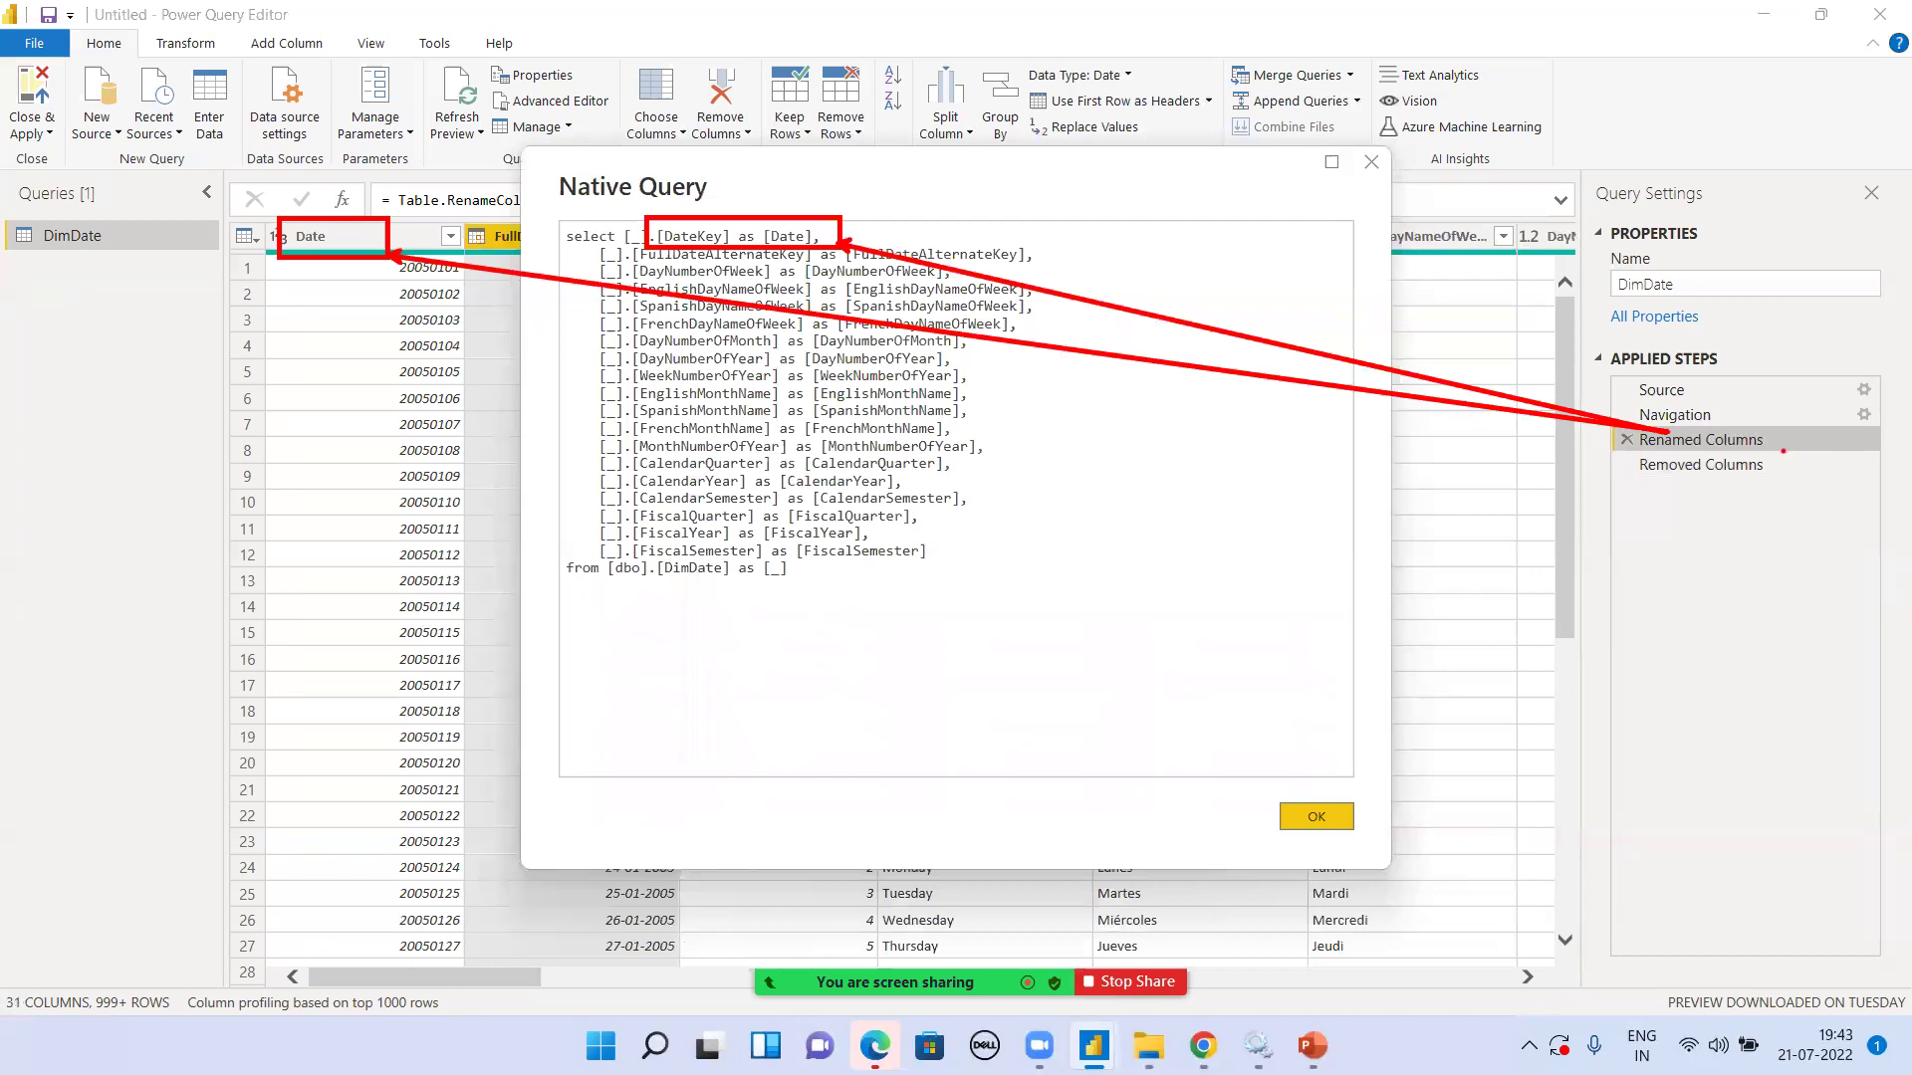
key(Escape)
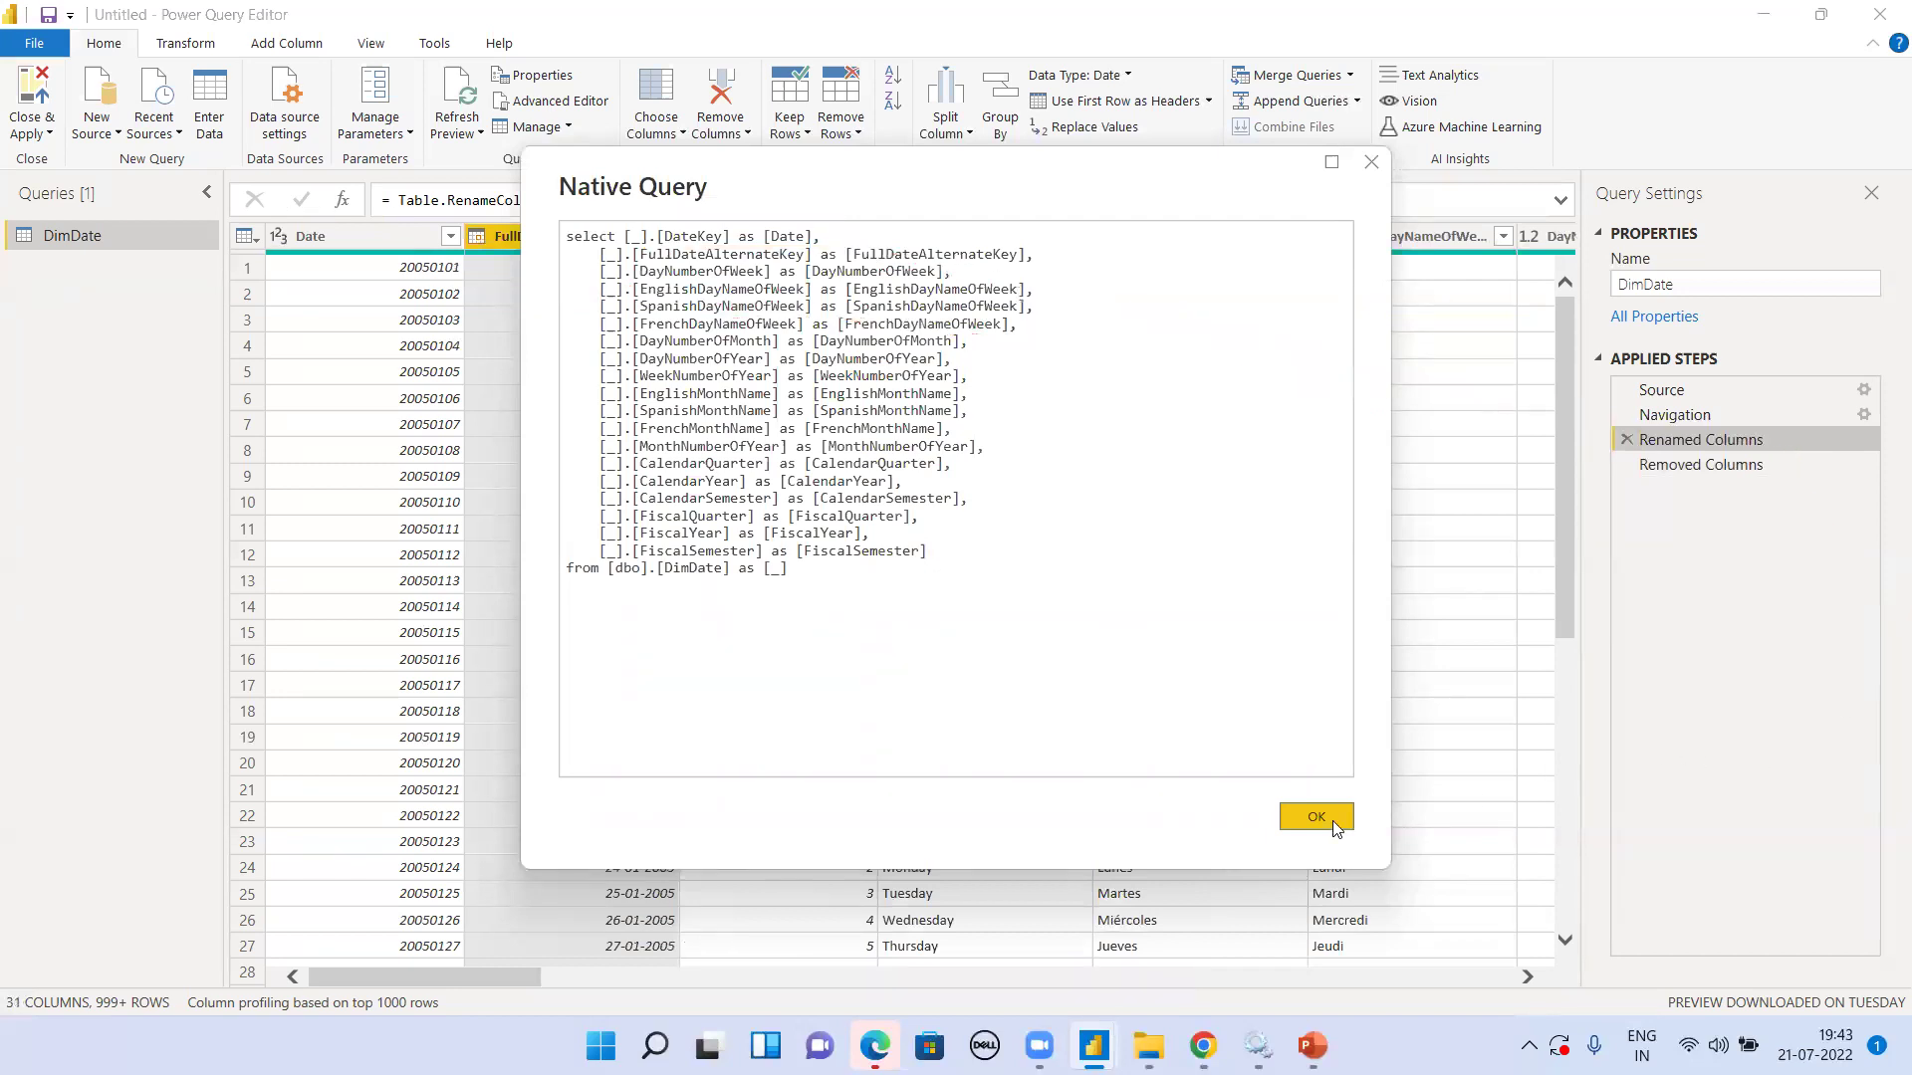
click(1339, 826)
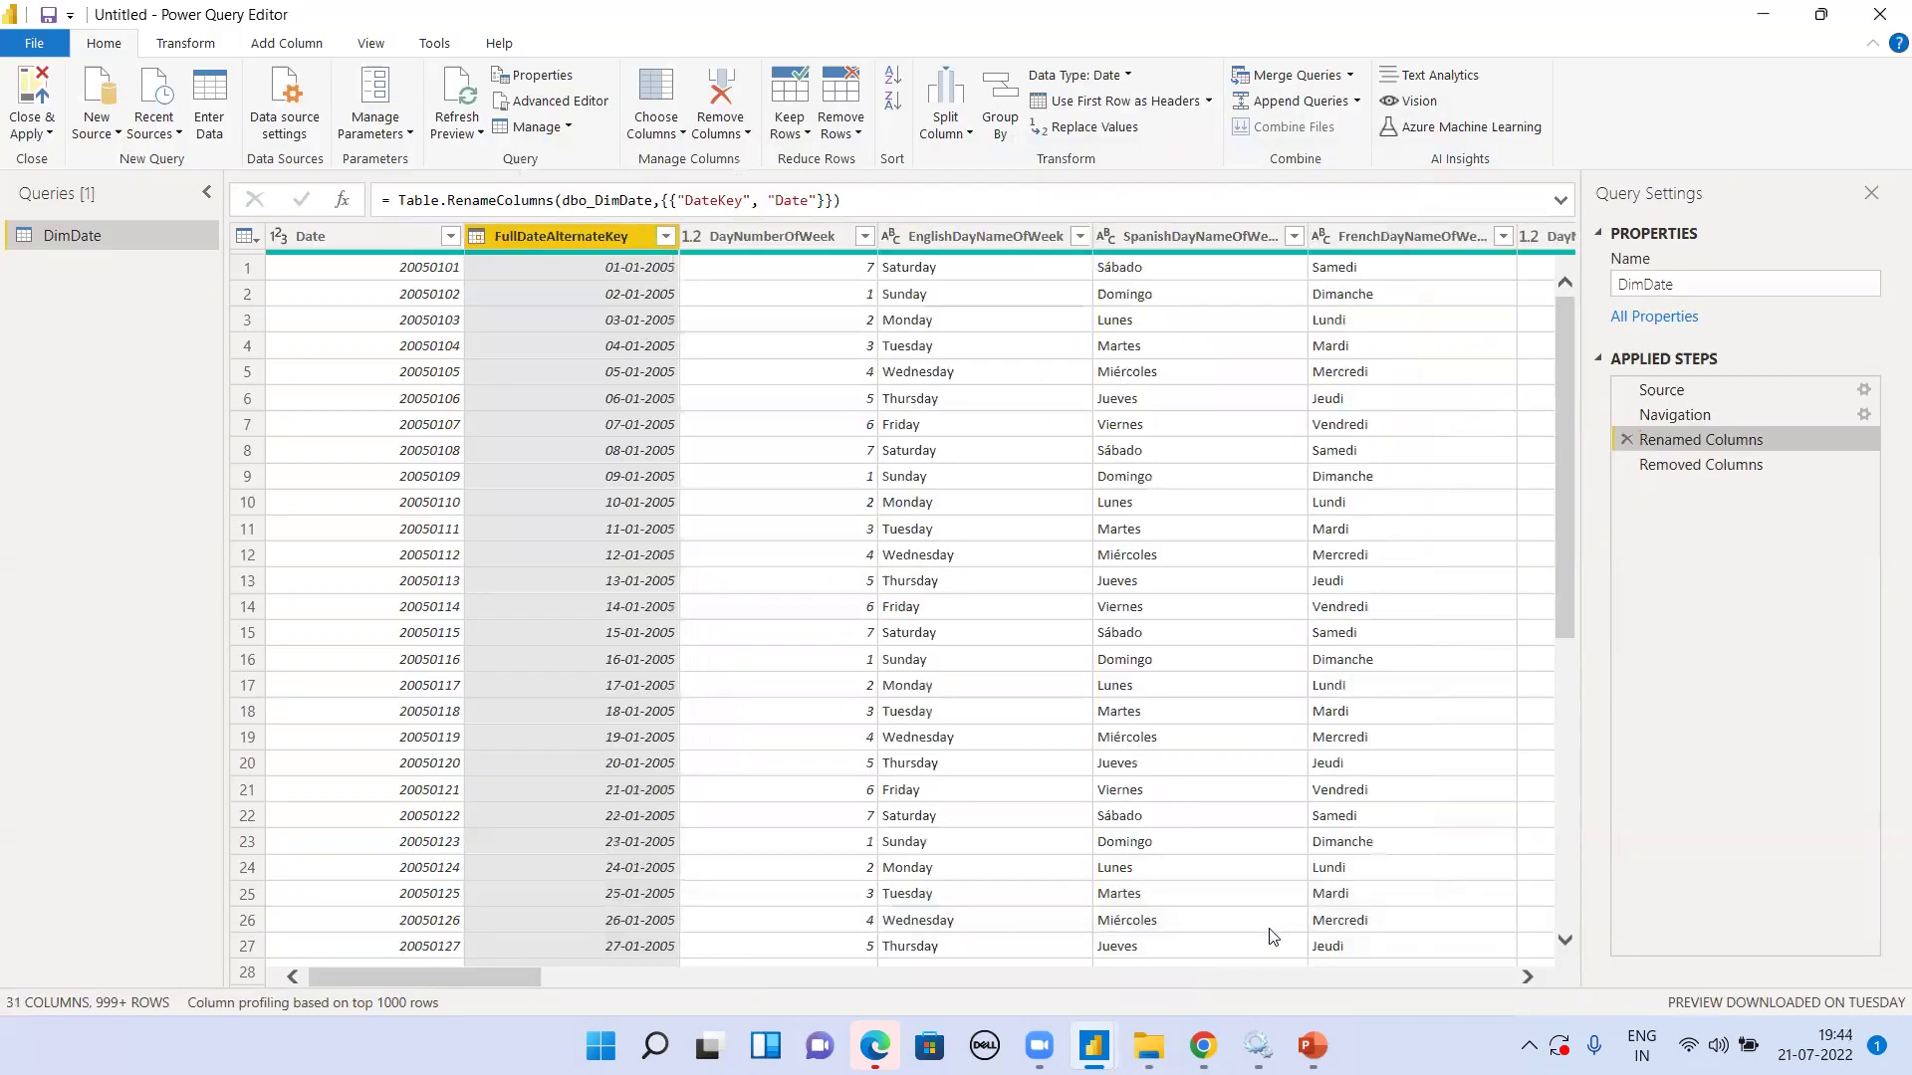
mouse_move(1093, 1045)
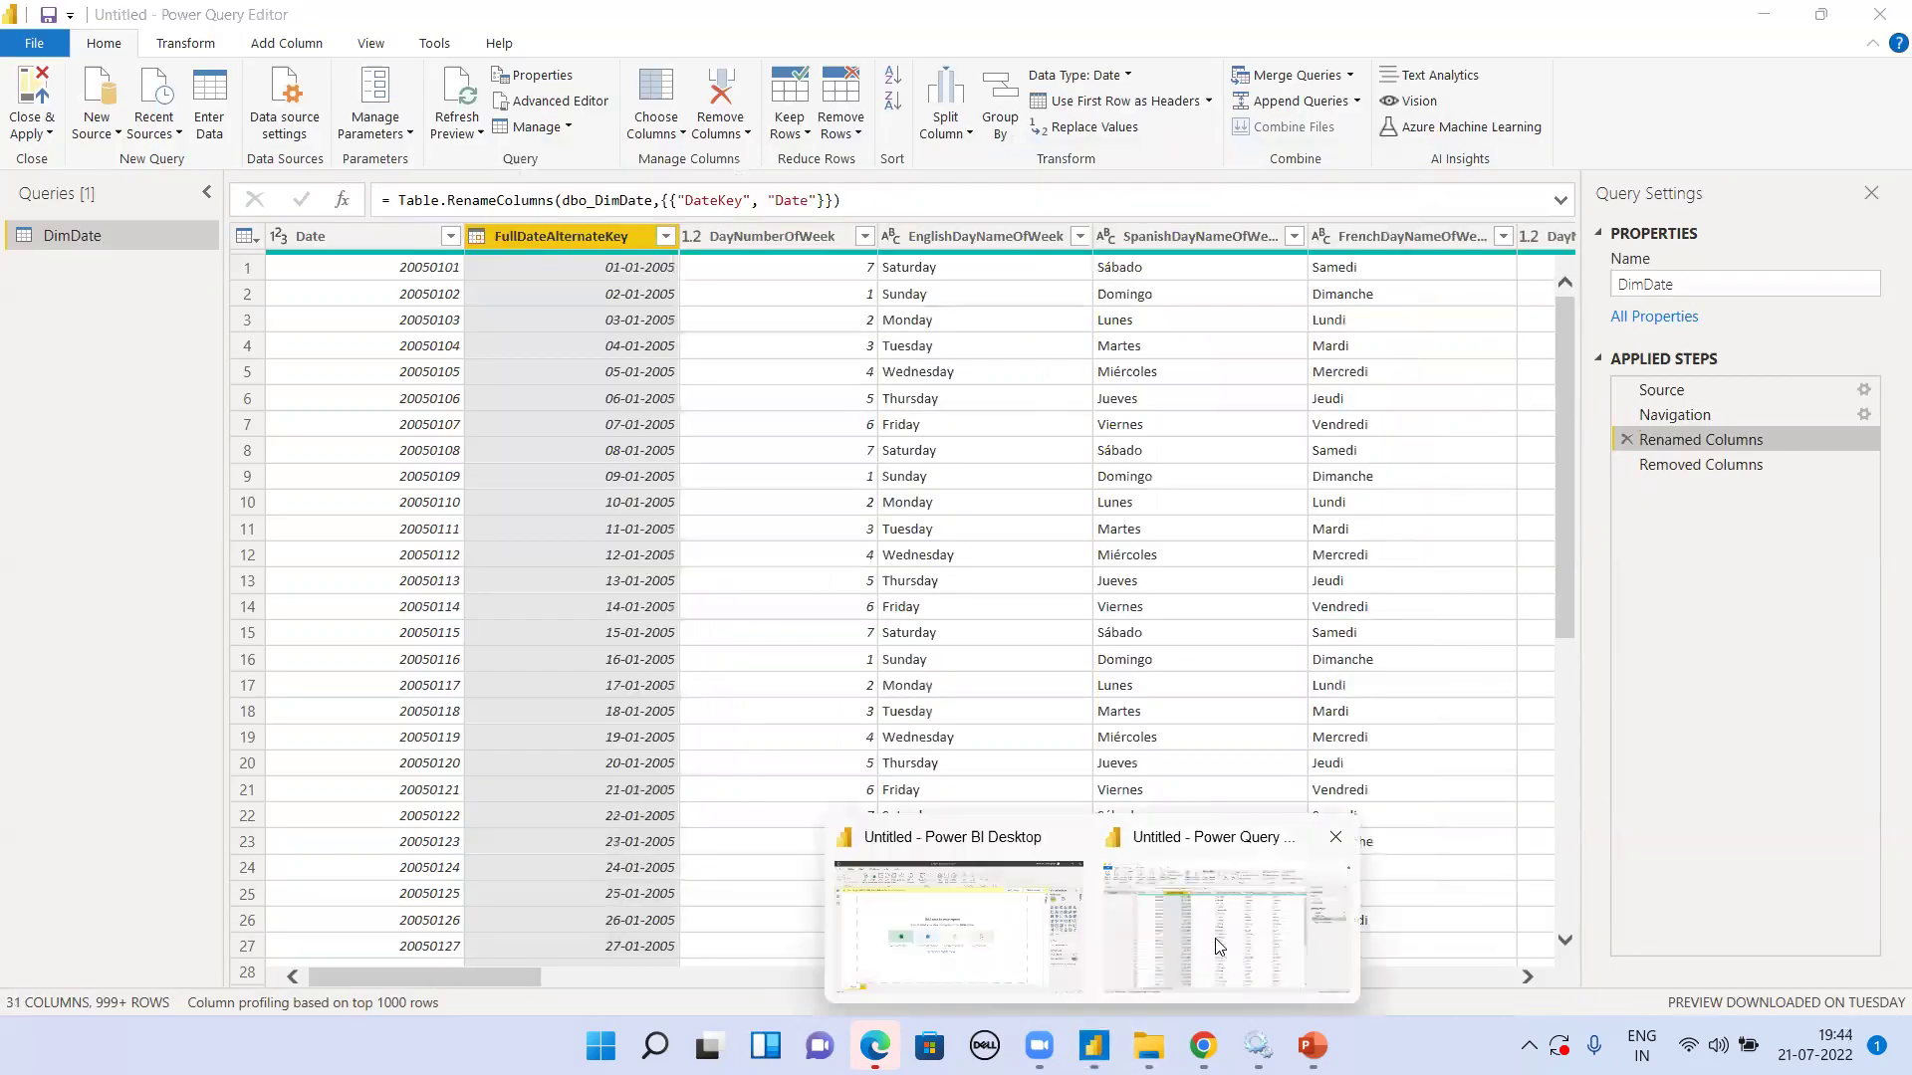
click(1217, 946)
key(alt+Tab)
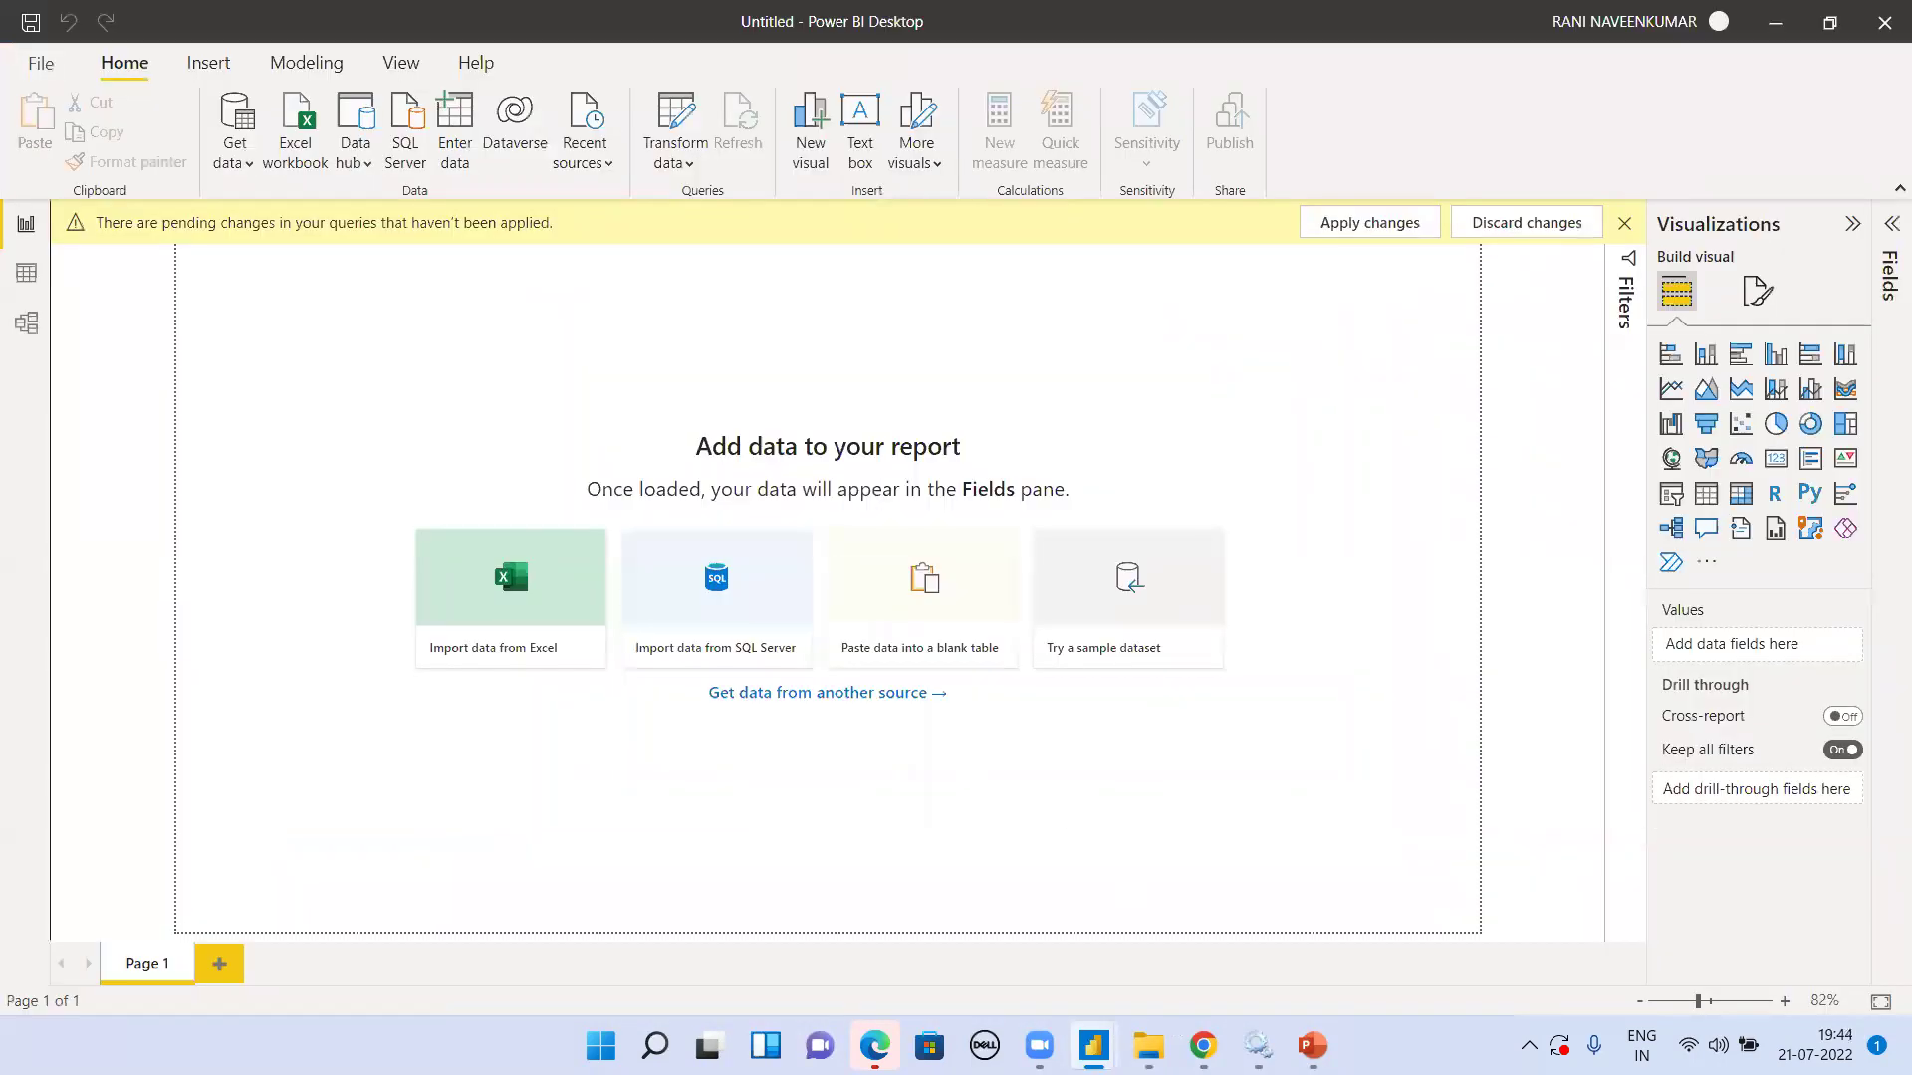
mouse_move(1094, 1046)
click(1200, 956)
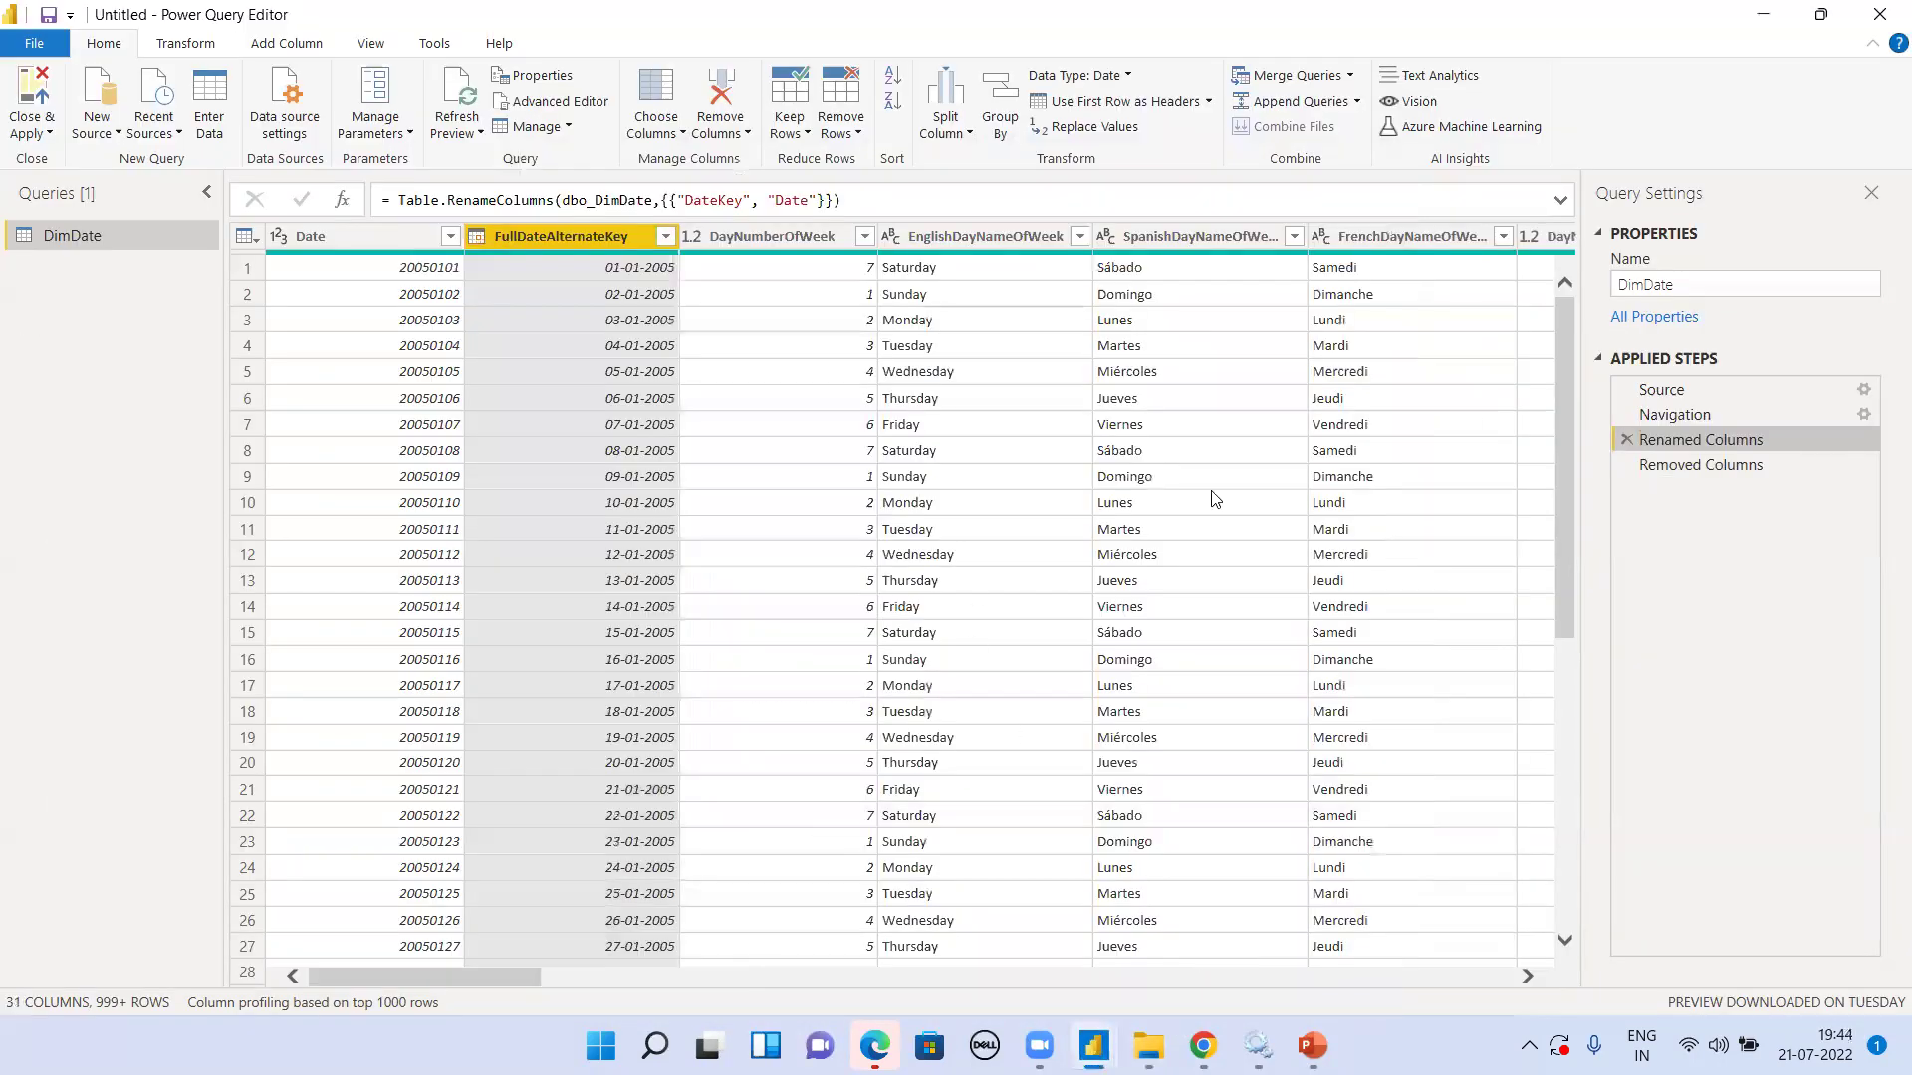
- View the native query of the Removed Columns step and examine its column list
click(1706, 468)
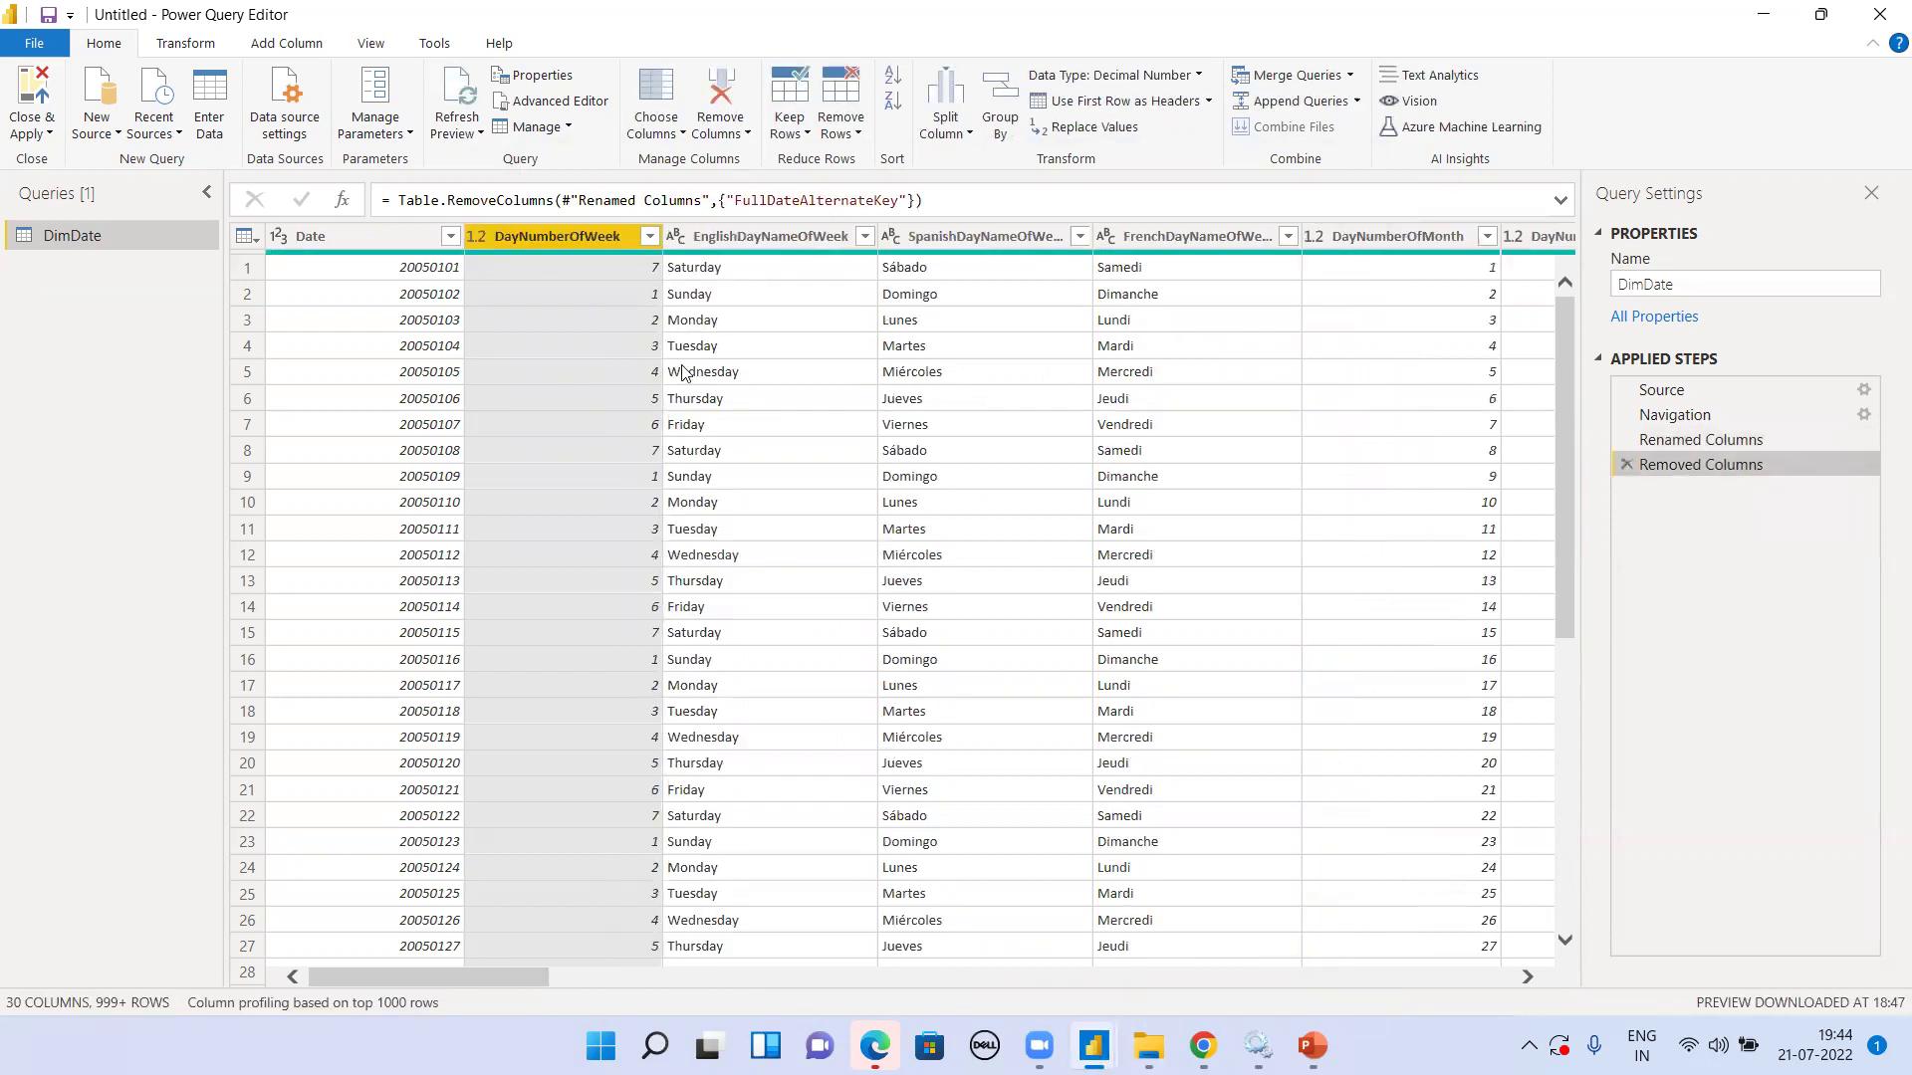
right_click(1715, 468)
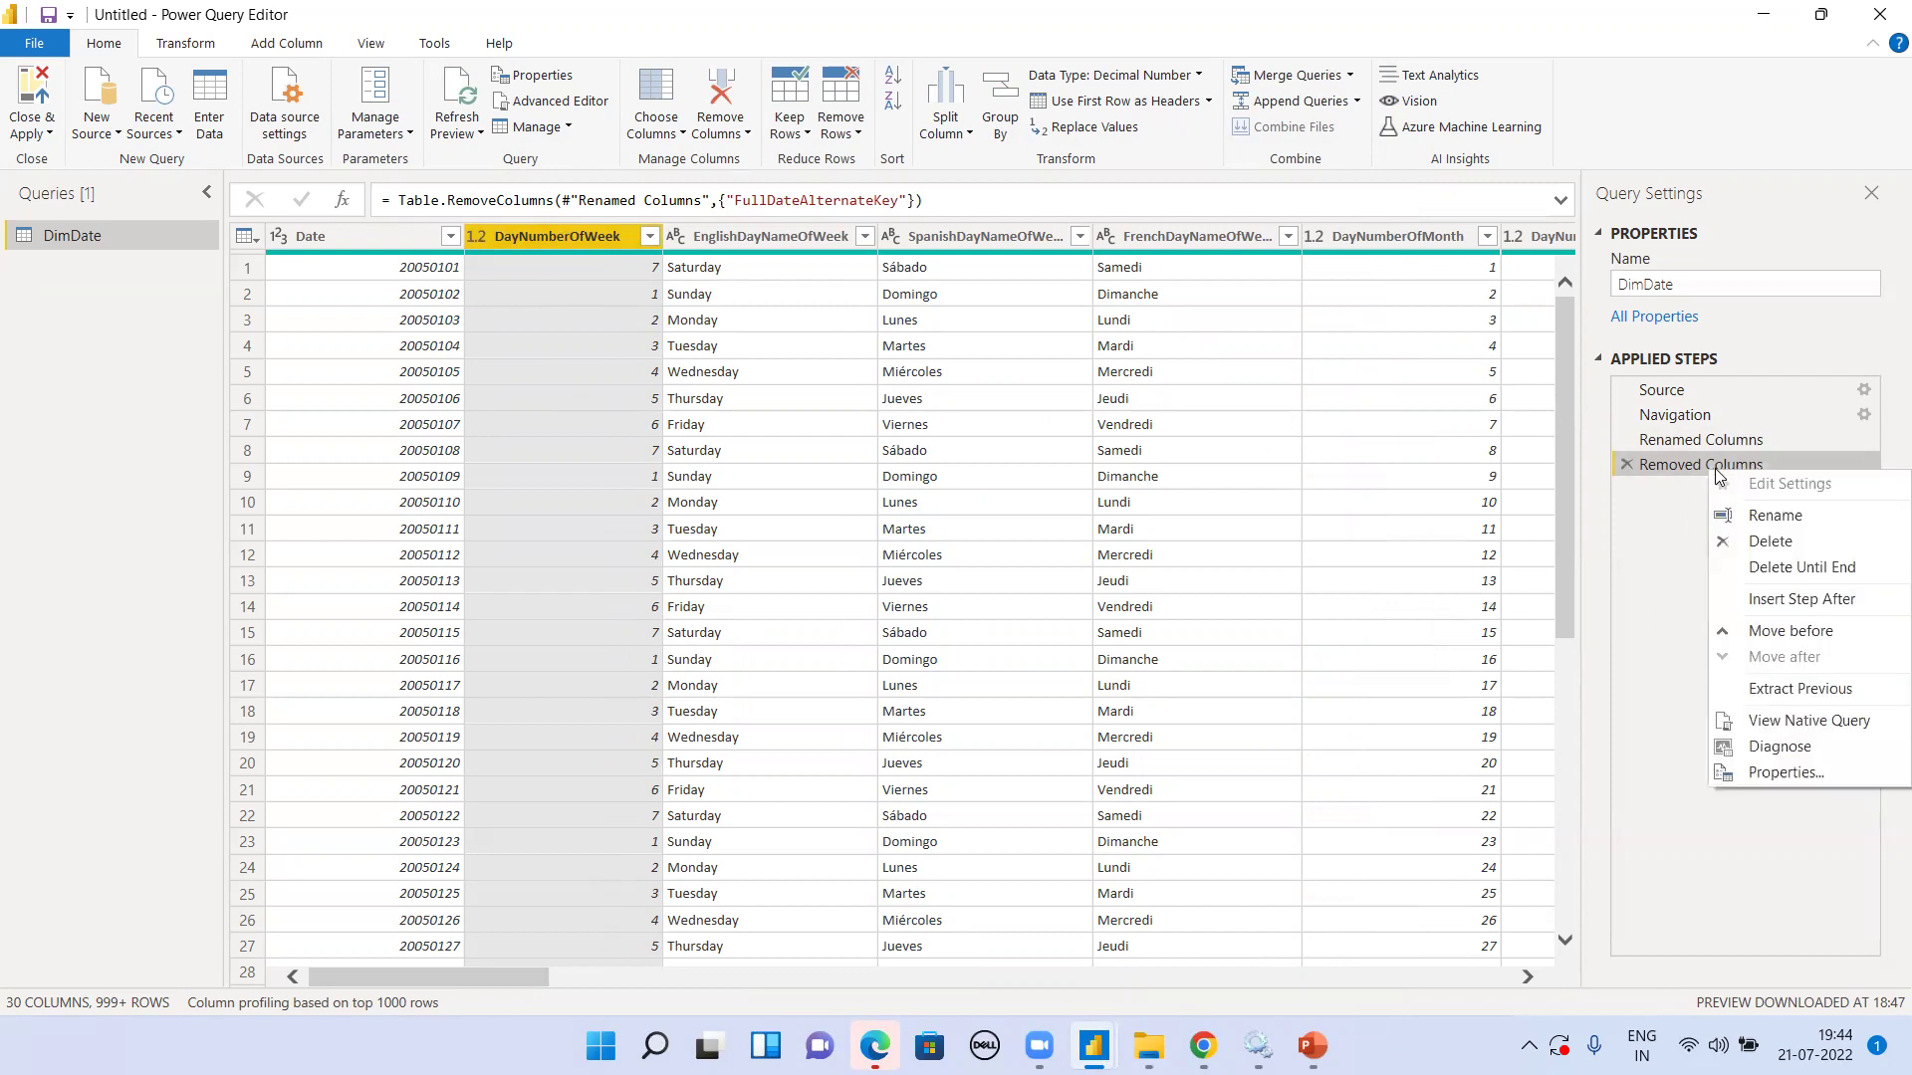
click(1779, 719)
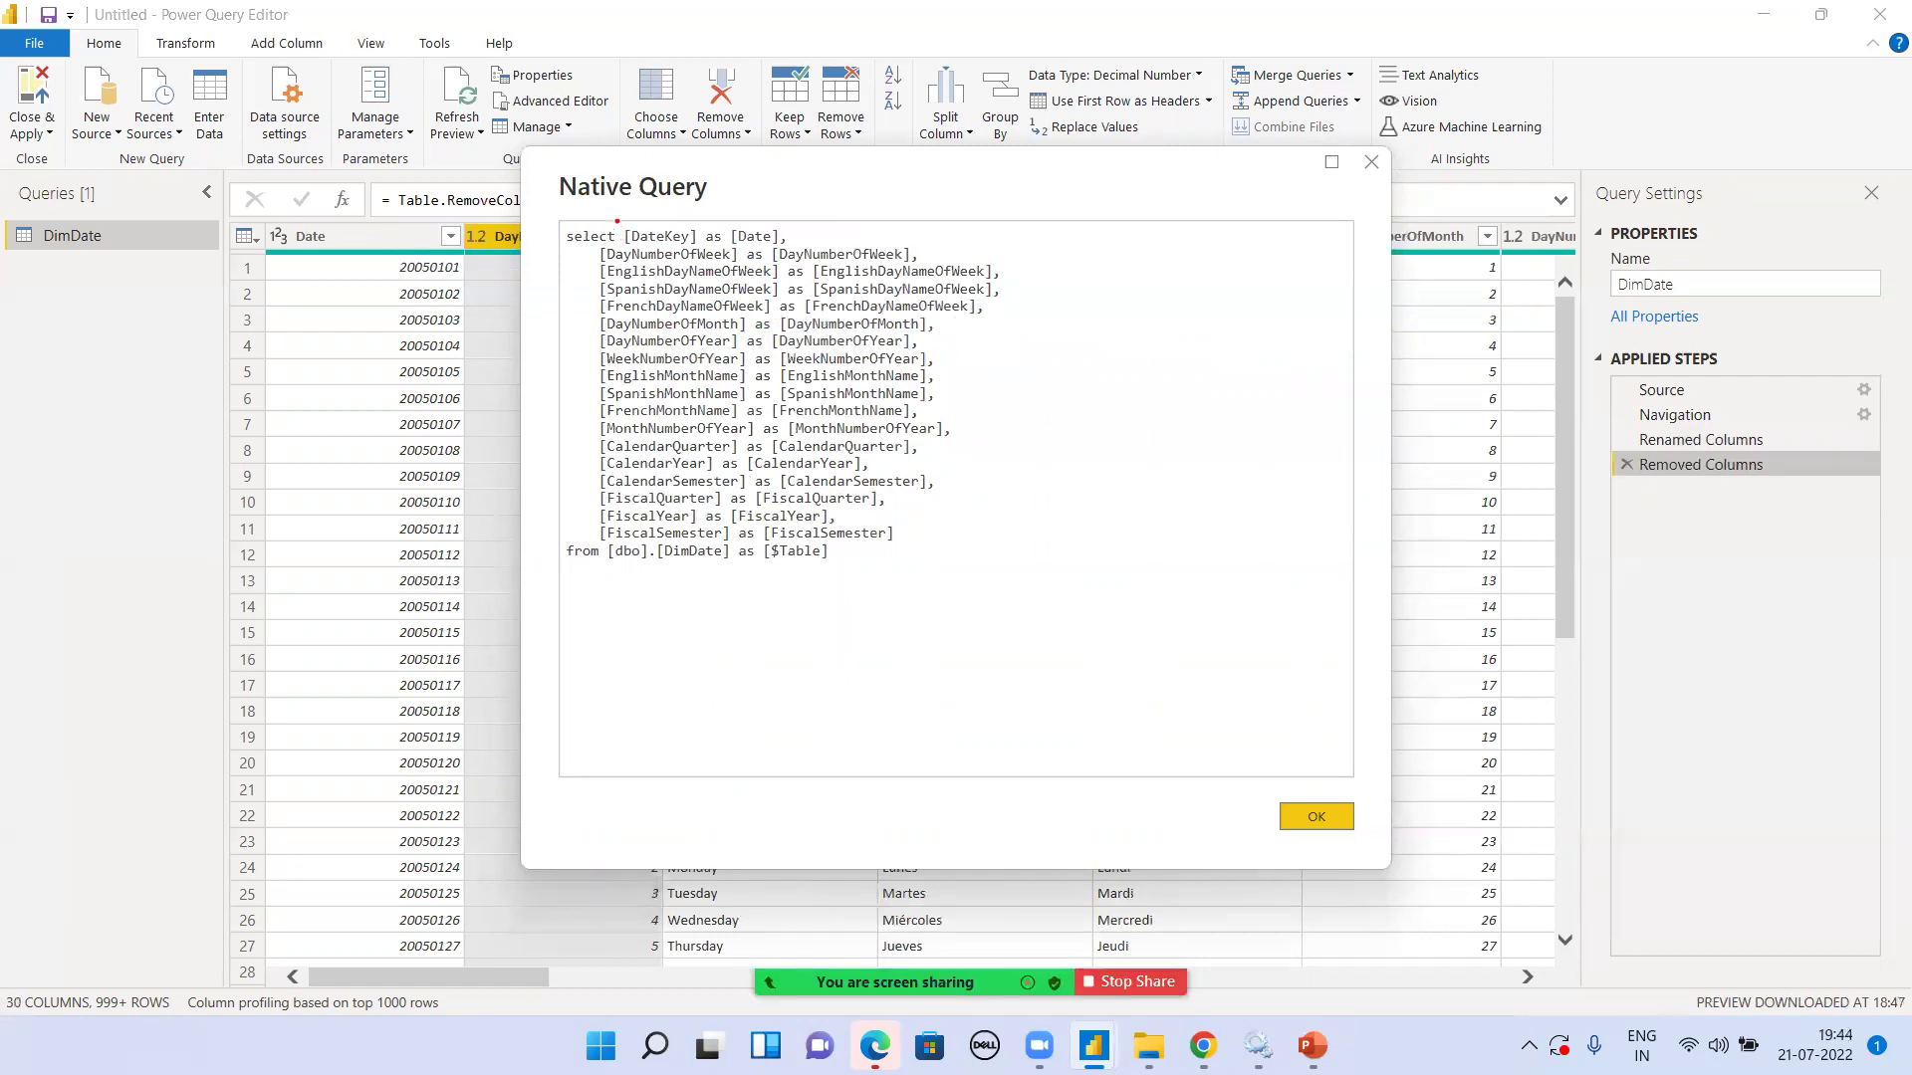
mouse_move(616, 215)
mouse_down()
mouse_move(681, 242)
mouse_move(843, 240)
mouse_up()
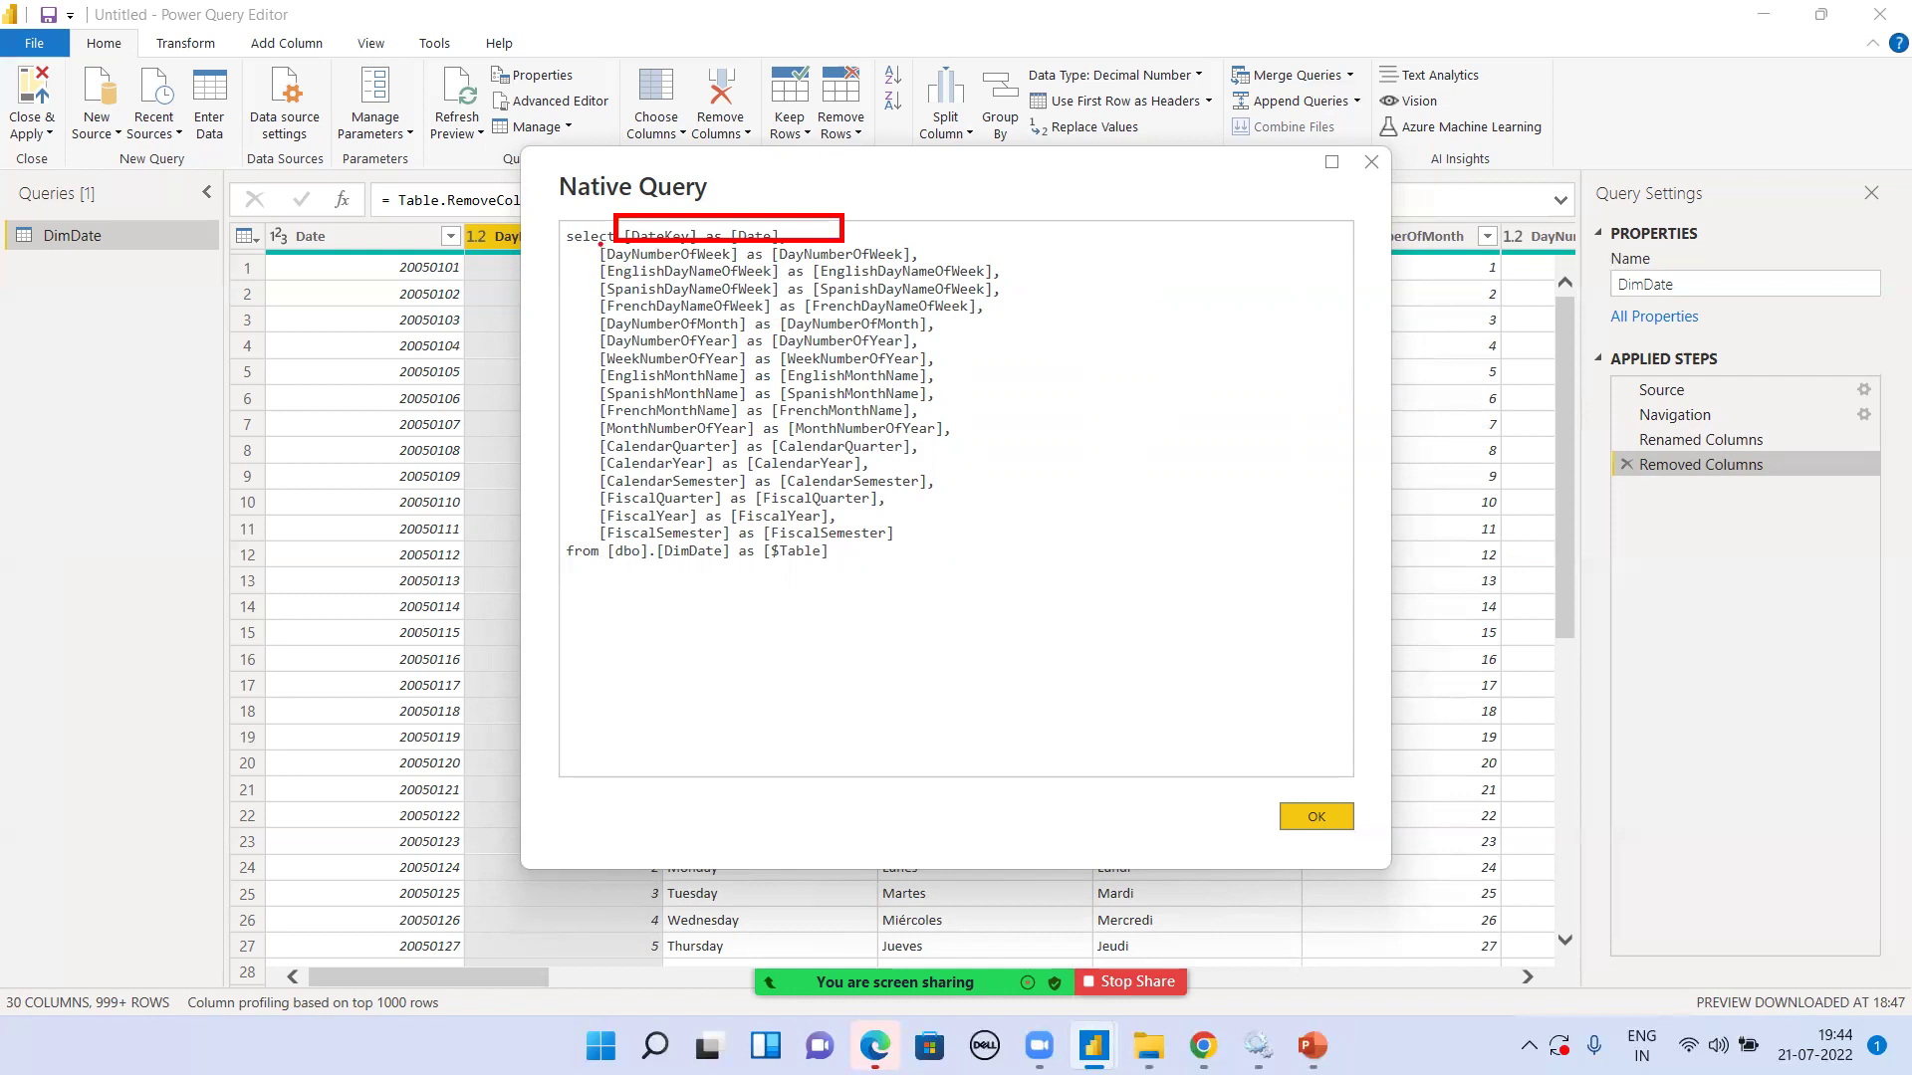
- Examine the first columns selected in the Removed Columns native query, close it, and return to the Power Query Editor window
drag(595, 243, 1080, 271)
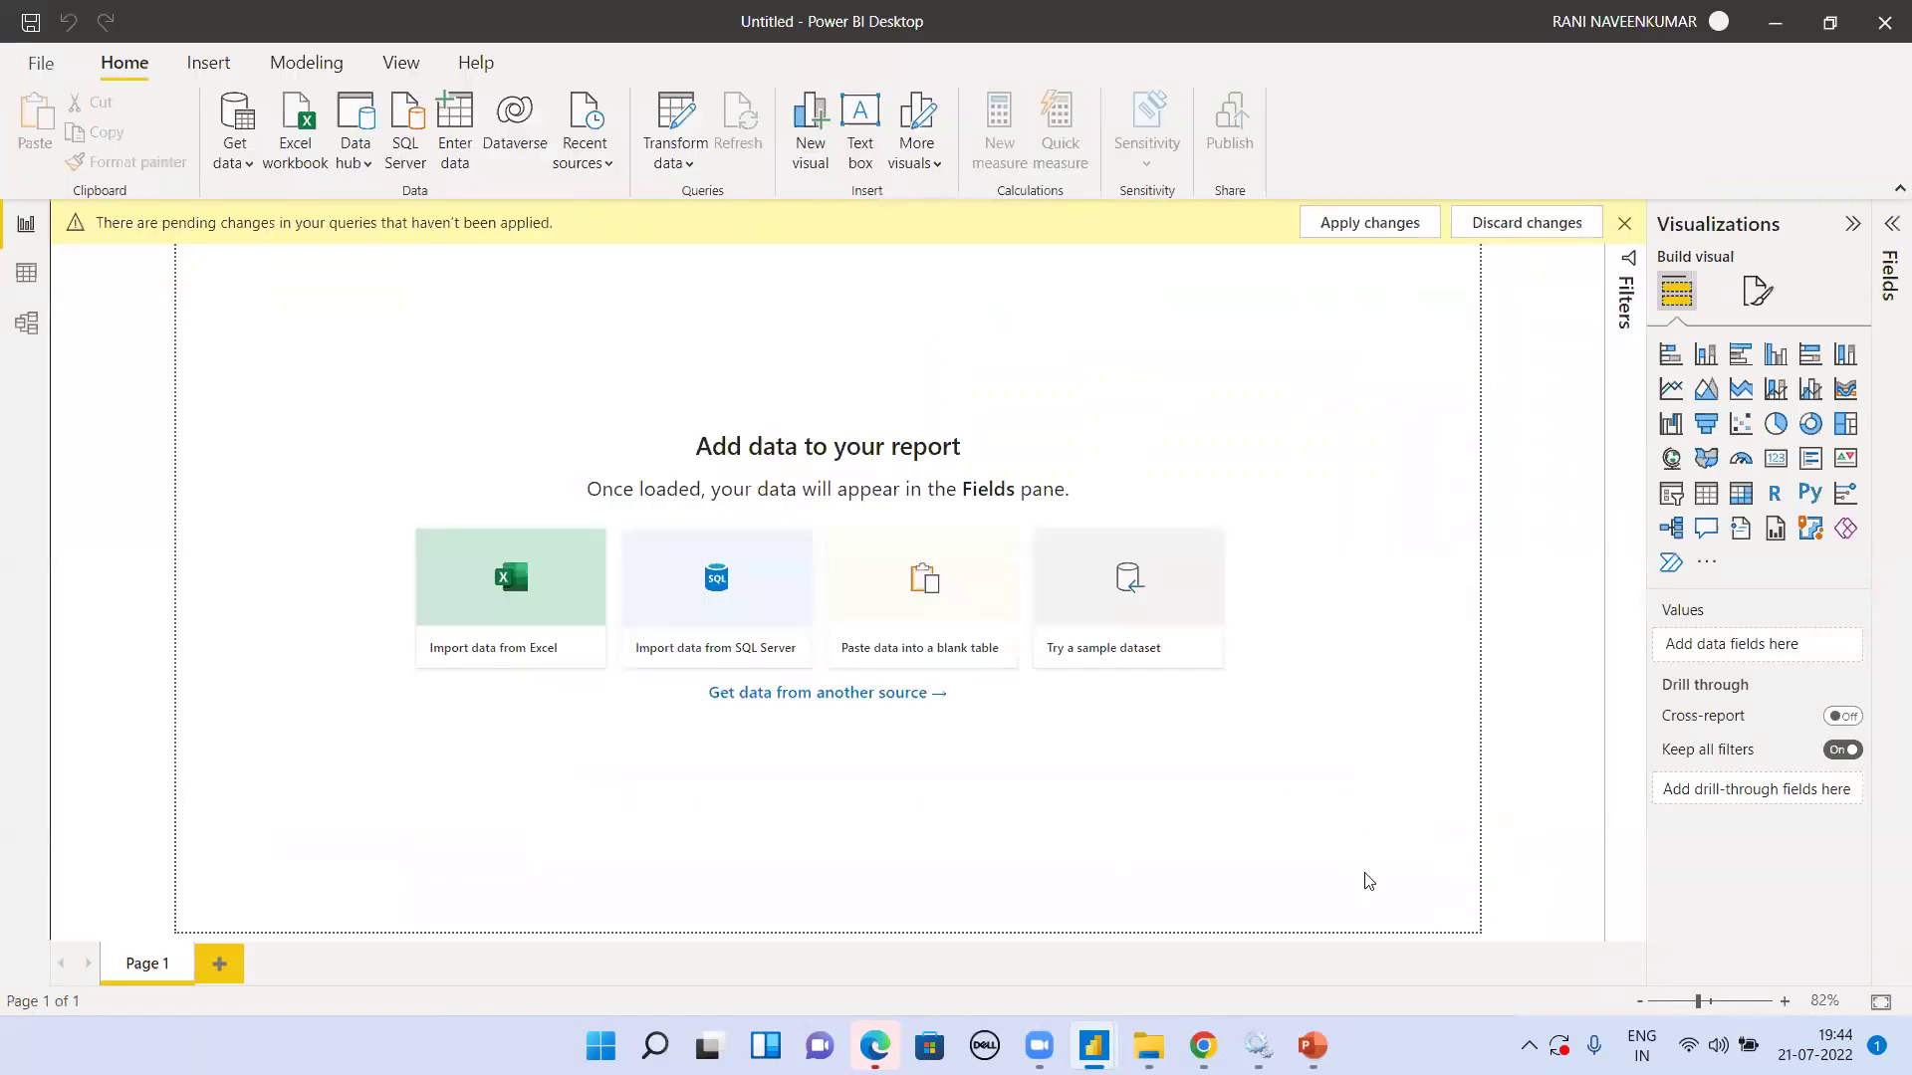
click(1230, 907)
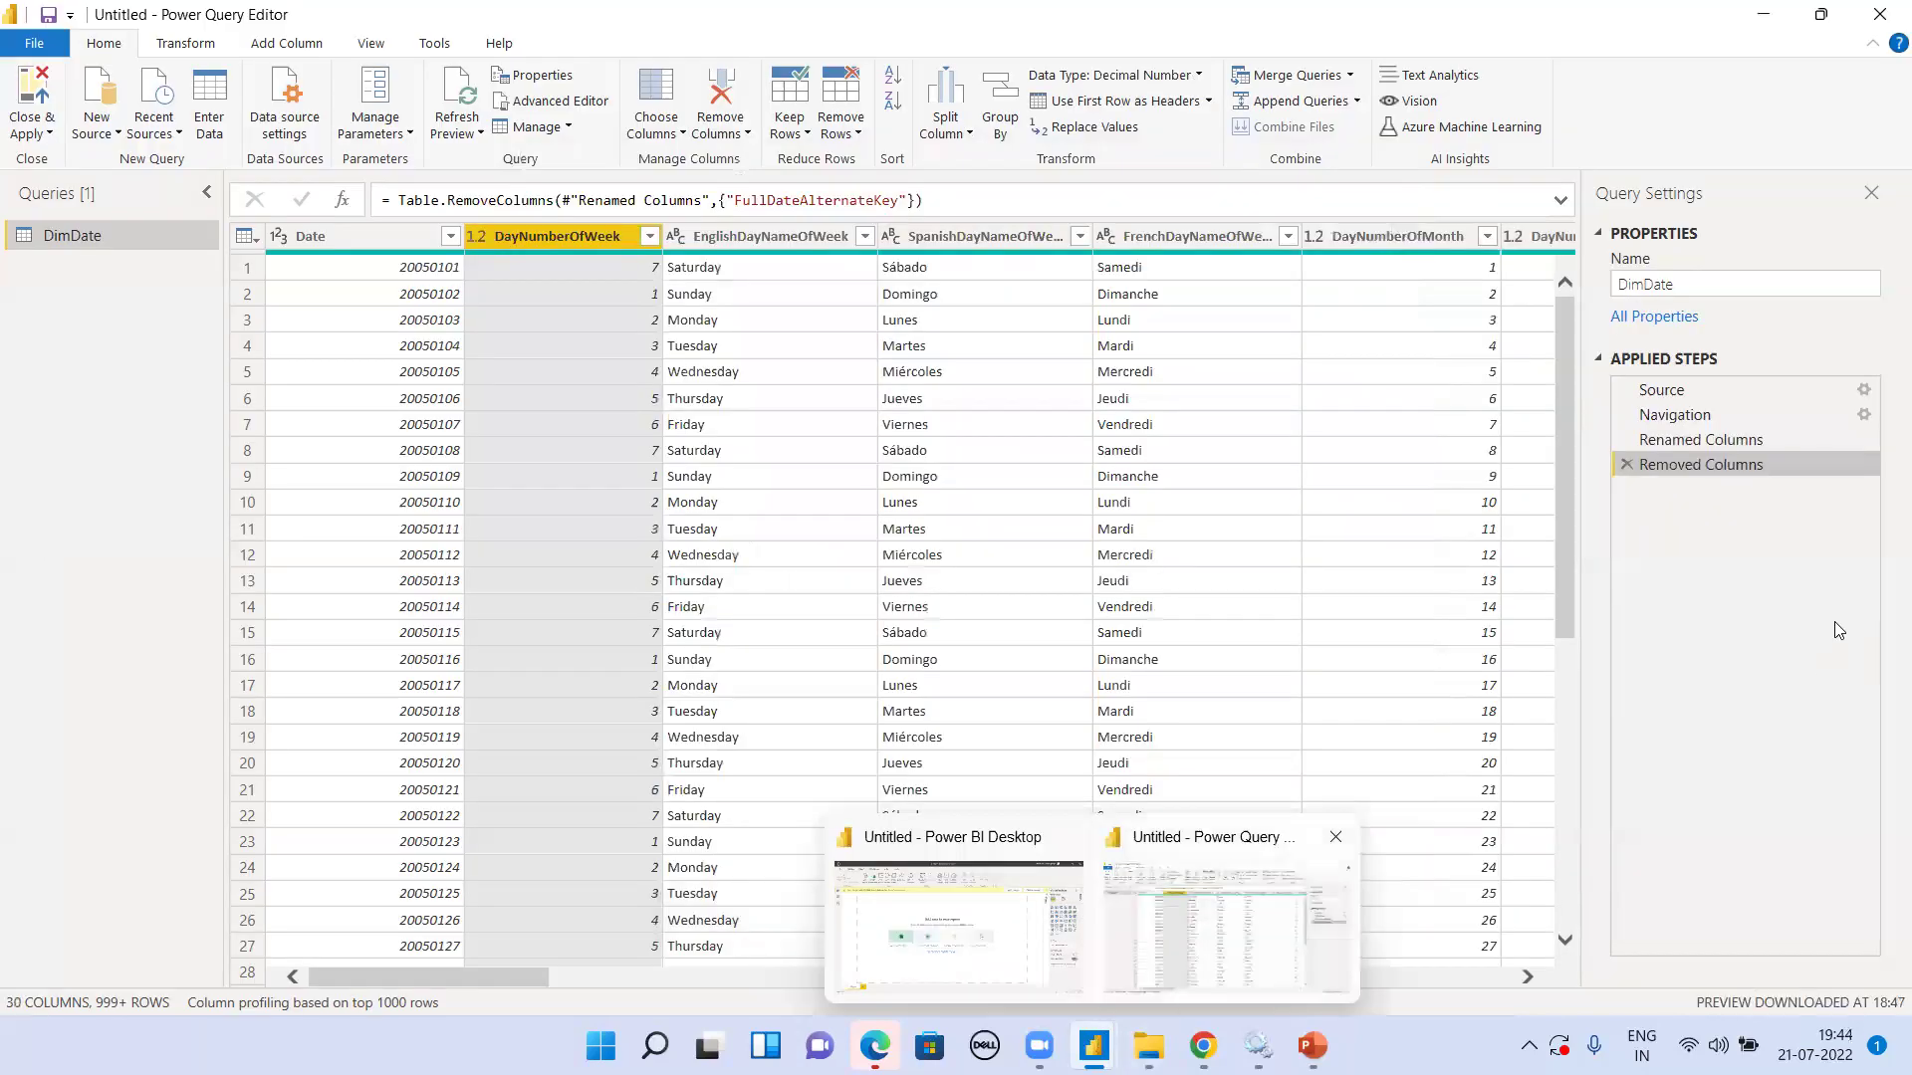
- Check whether View Native Query is available for the Removed Columns step and inspect the step's Table.RemoveColumns formula
right_click(1708, 464)
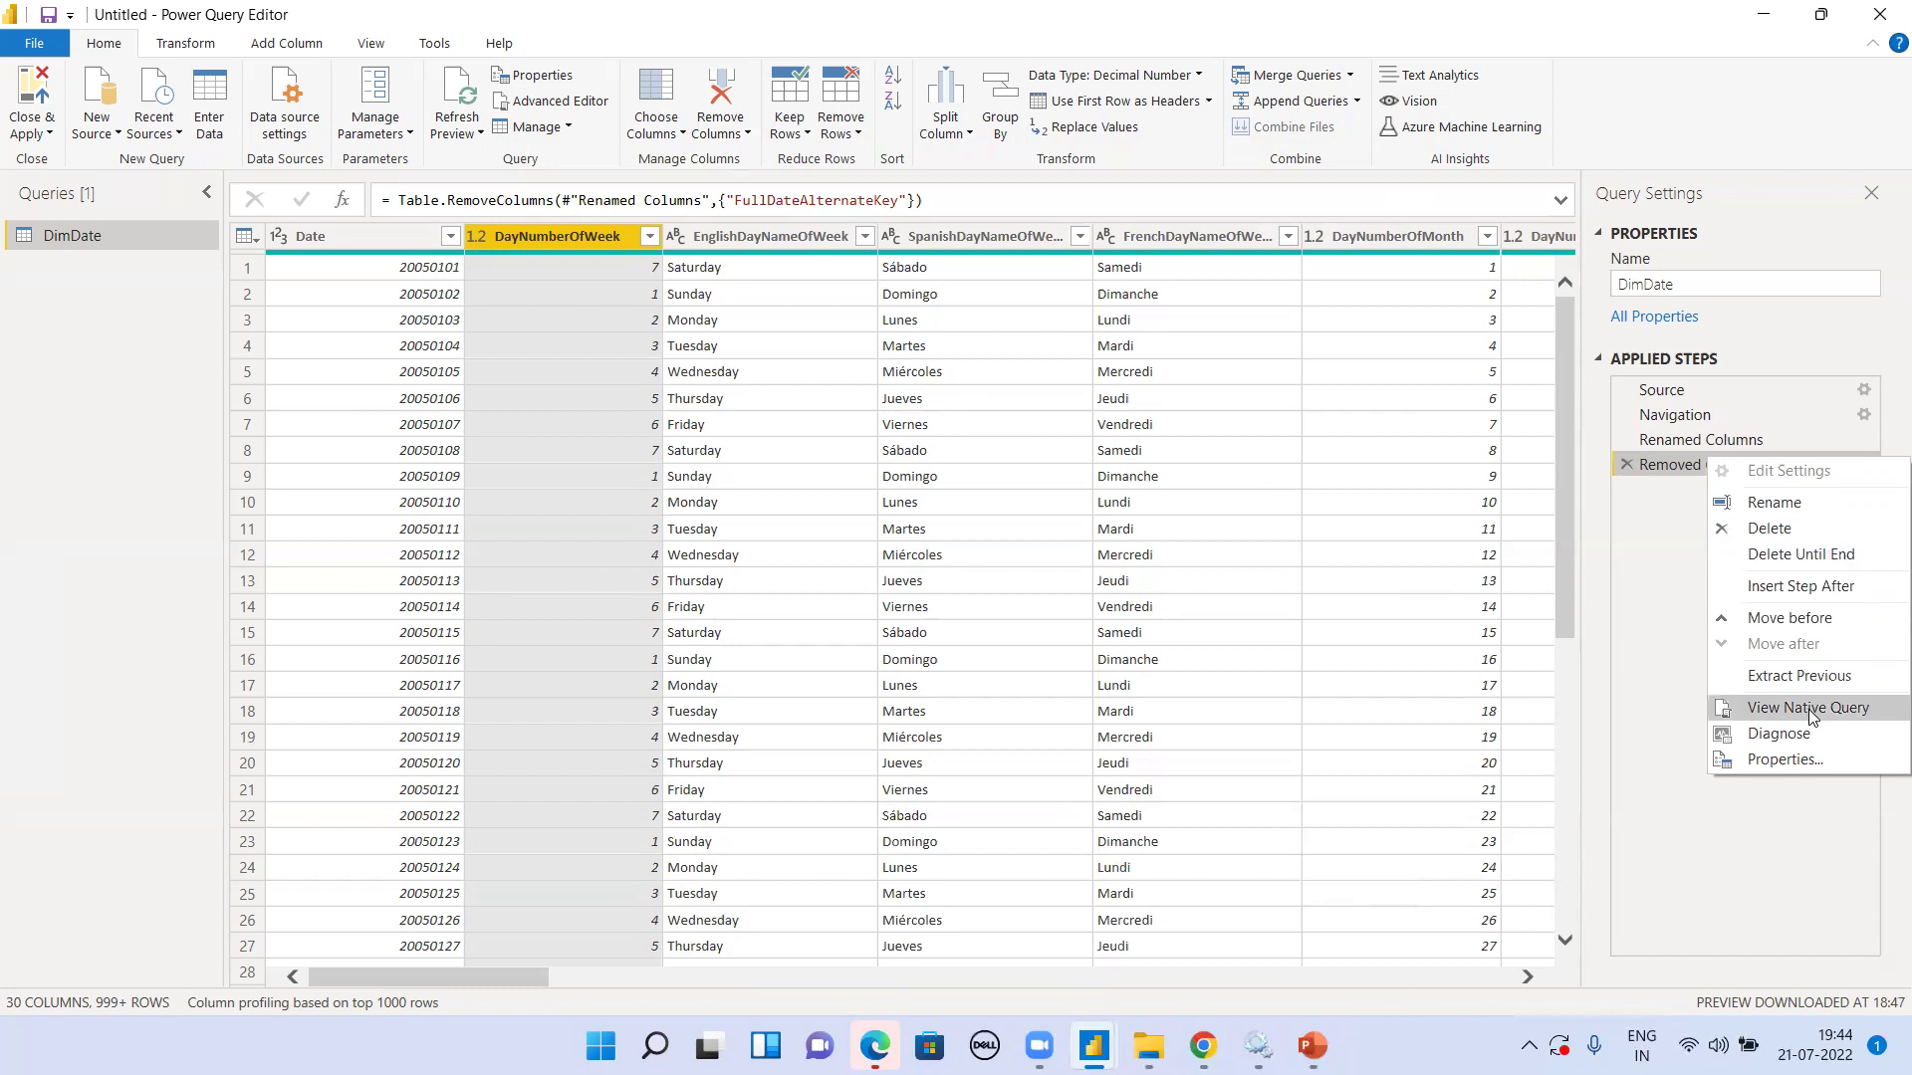
click(1802, 826)
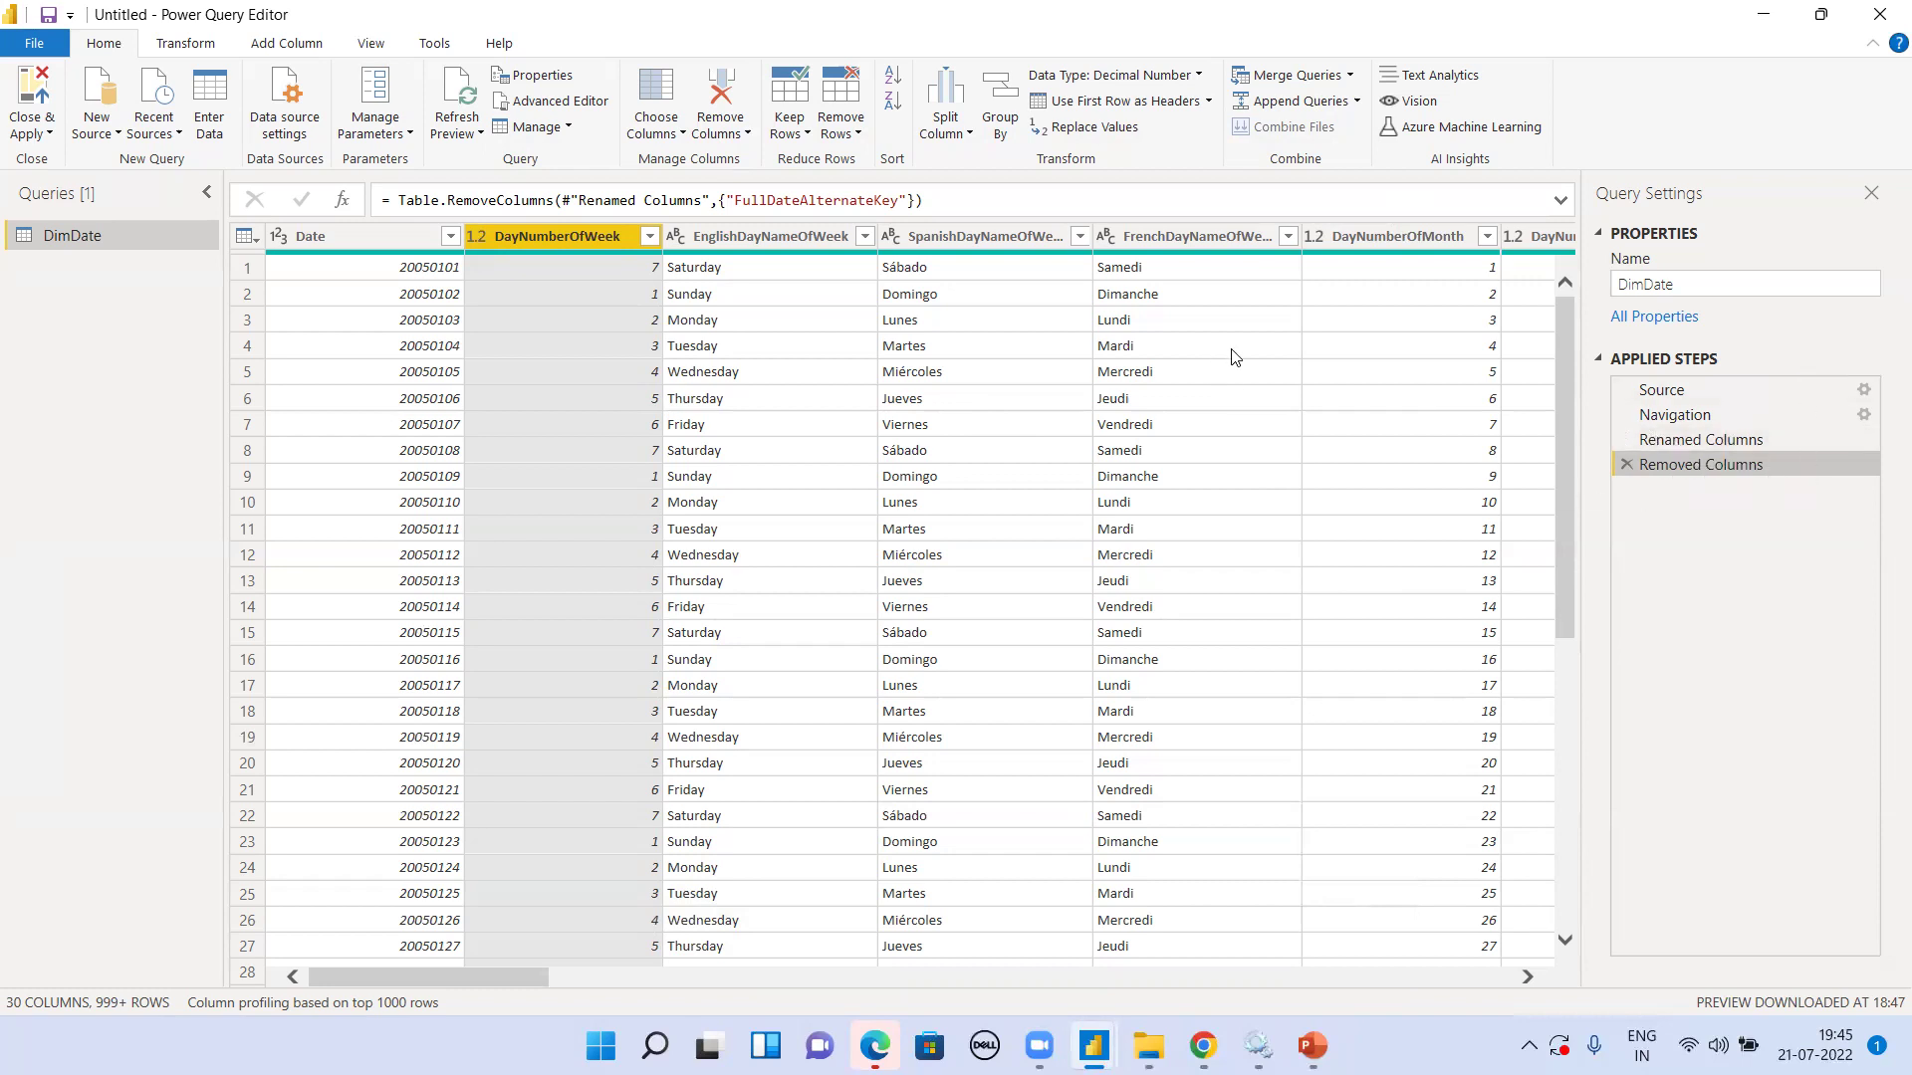
click(950, 202)
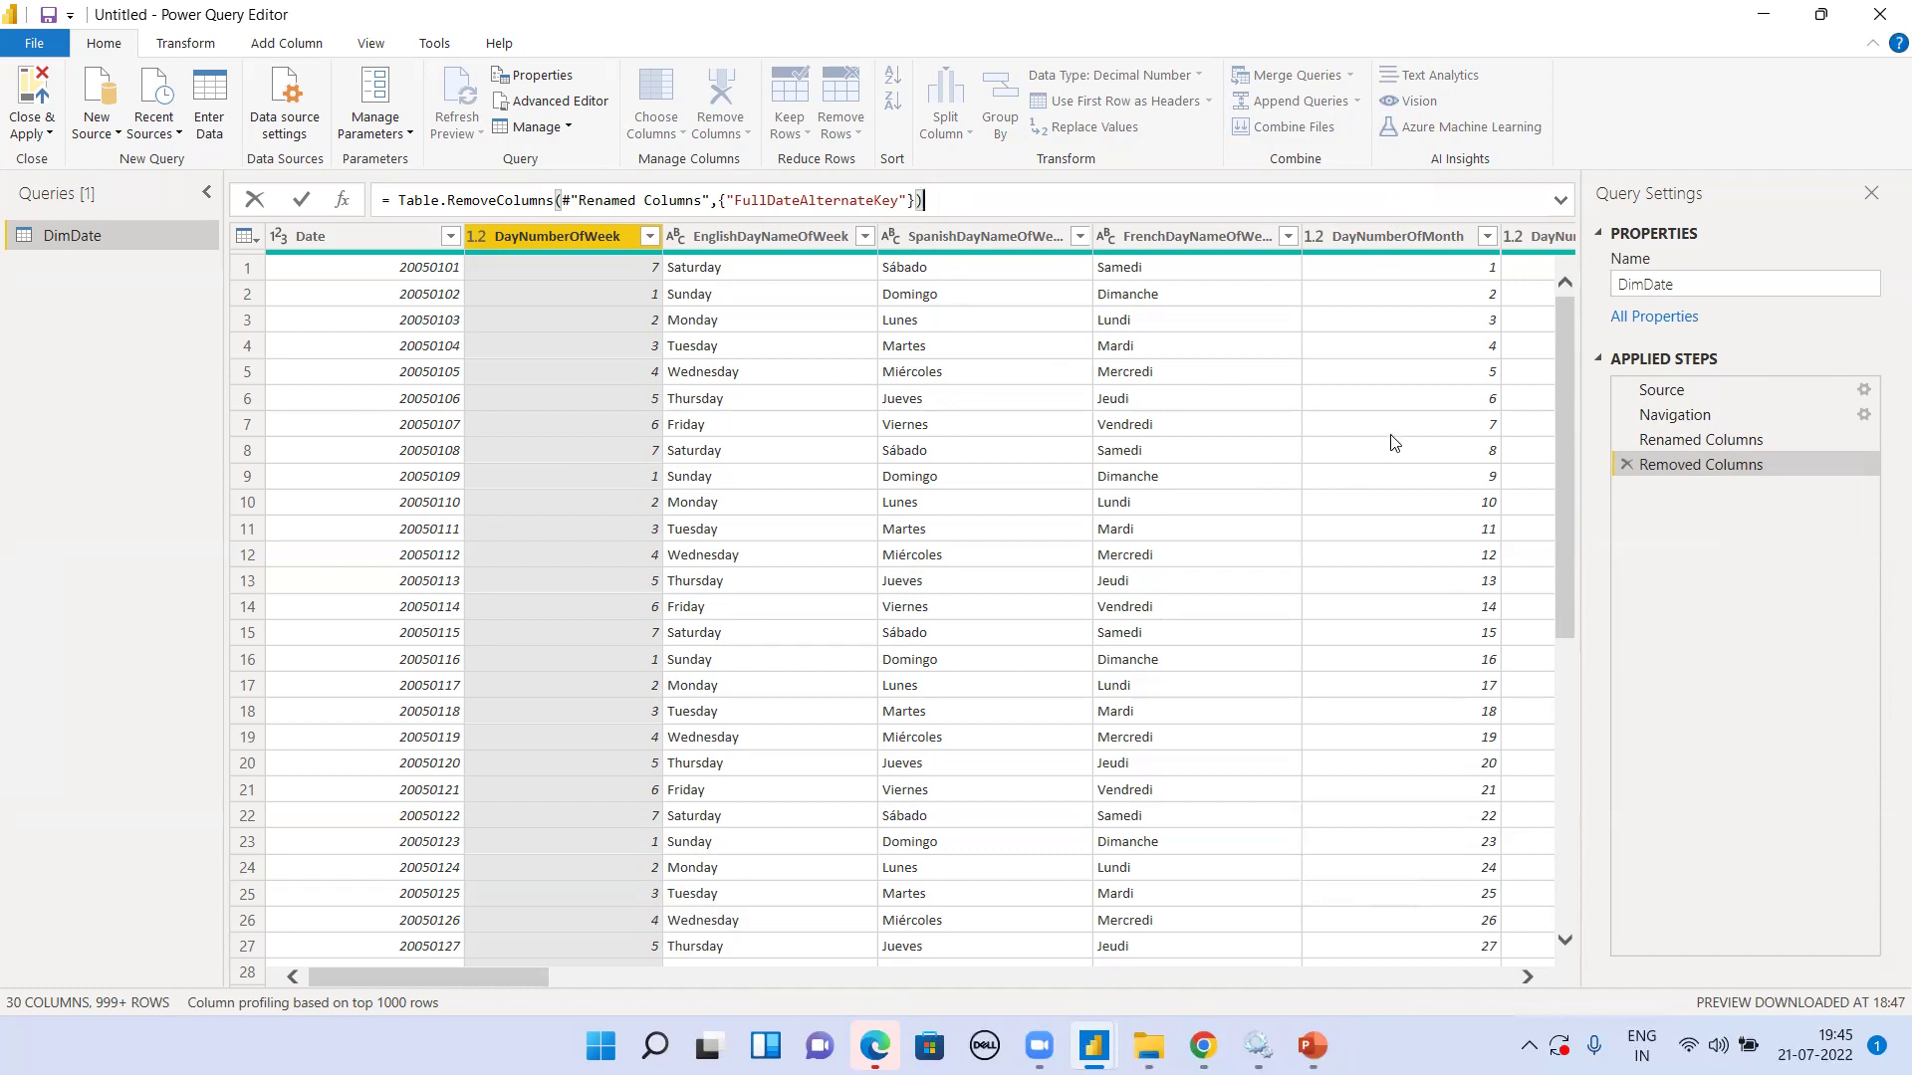
right_click(1724, 468)
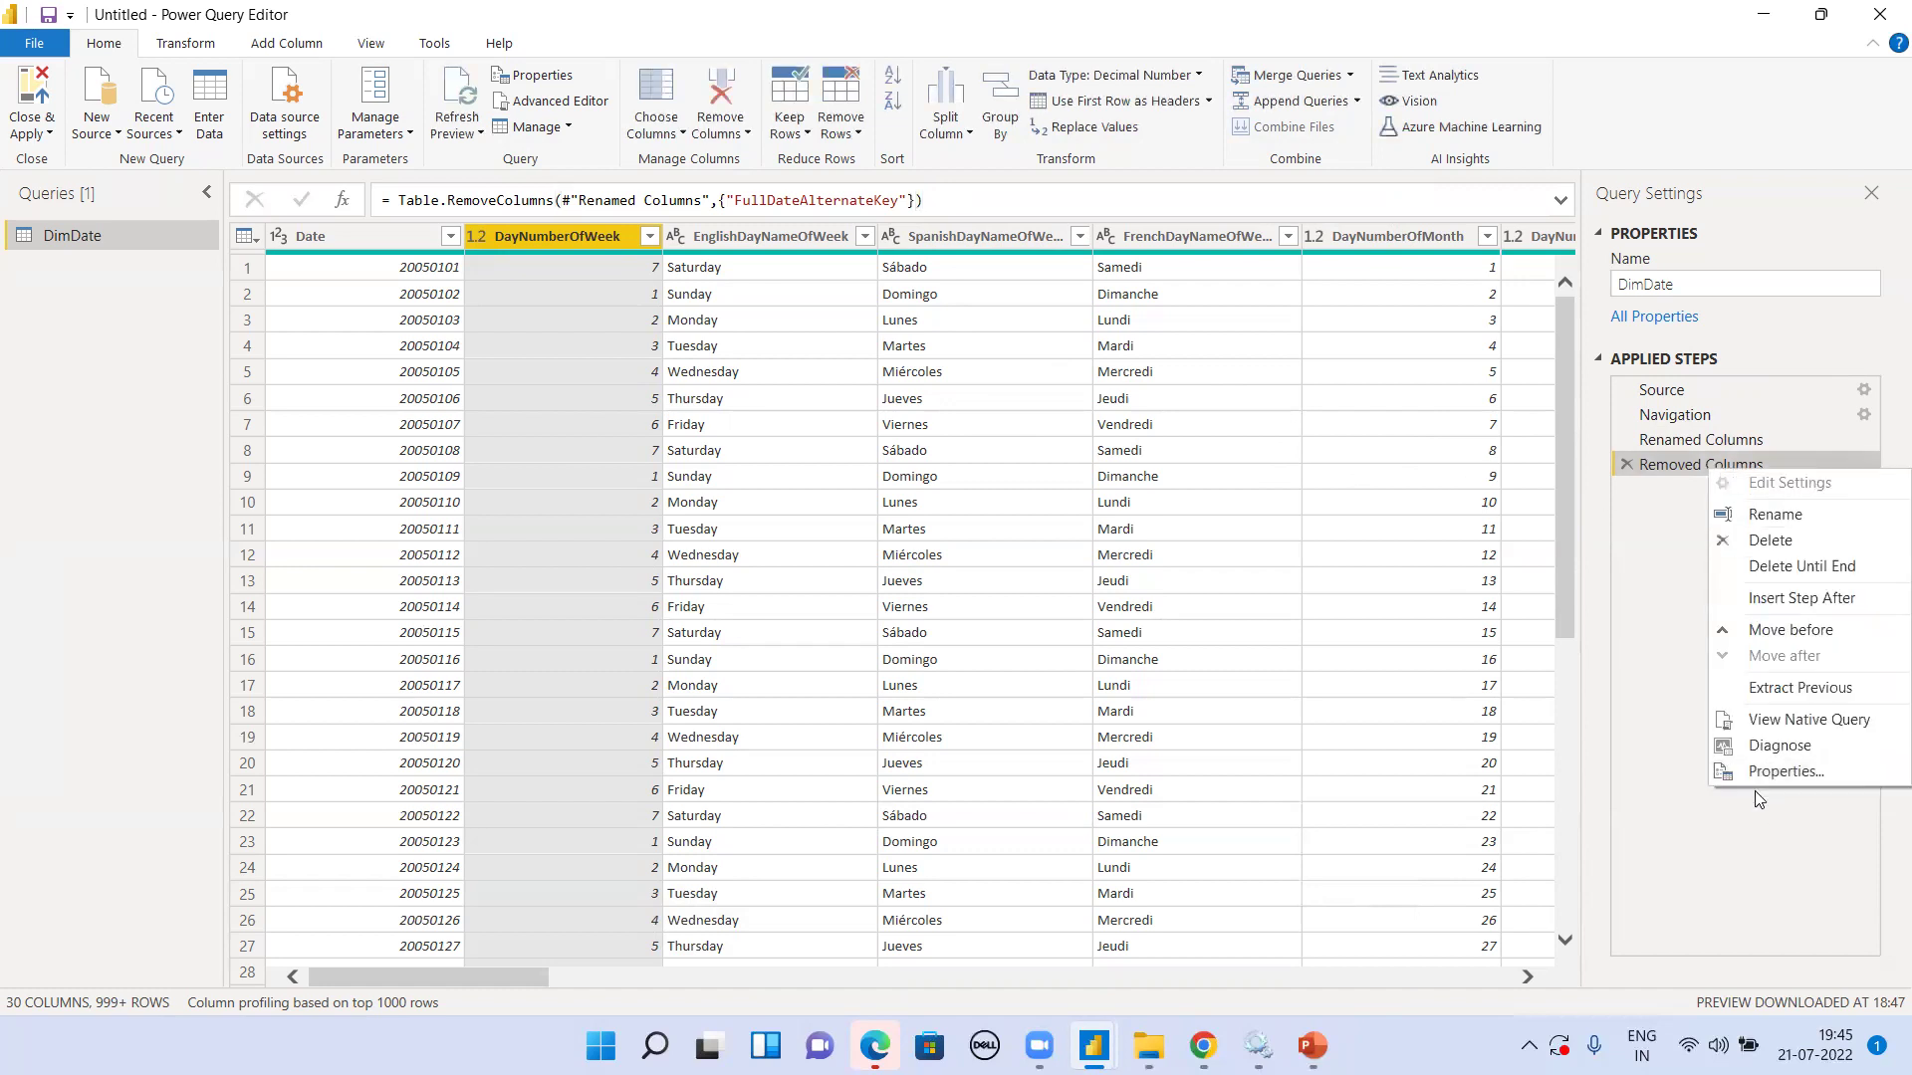